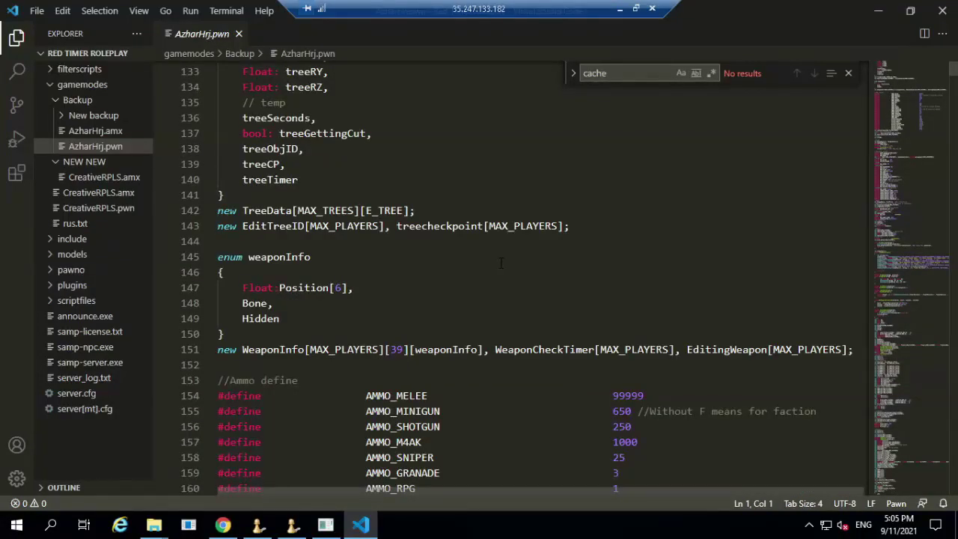
# Browse AzharHrj.pwn's defines, search for SendClientMessageEx from line 196, then clear the search term
pyautogui.click(506, 389)
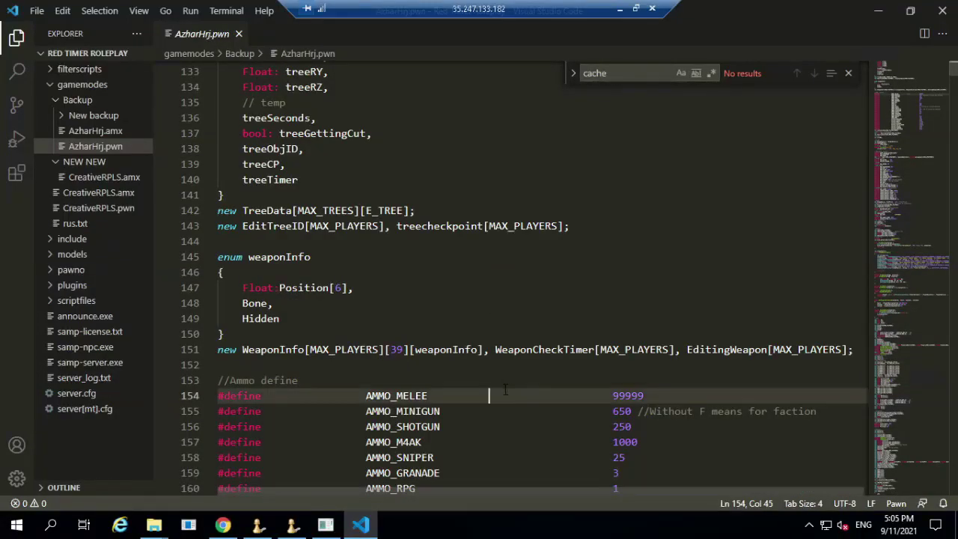
pyautogui.scroll(-5, 505, 390)
pyautogui.scroll(-5, 505, 386)
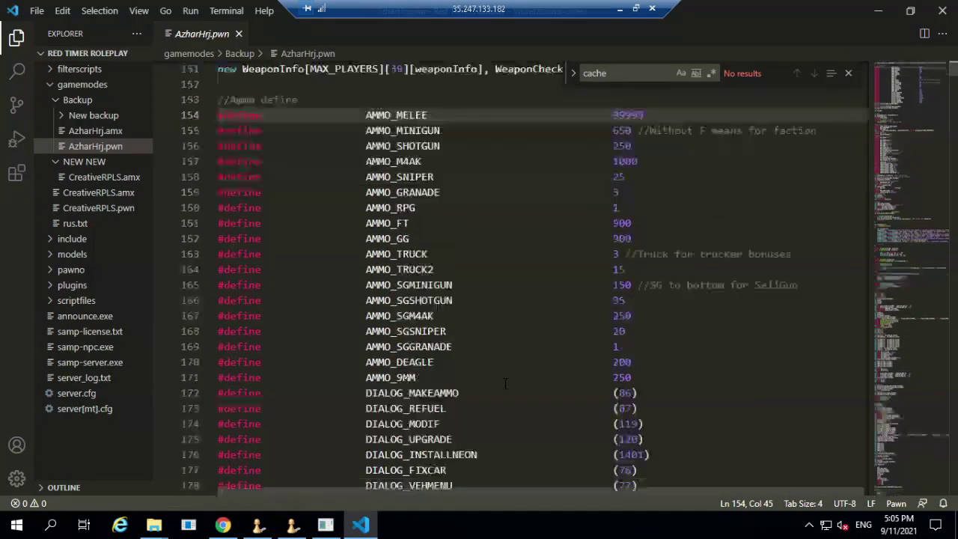
pyautogui.scroll(-2, 505, 384)
pyautogui.scroll(-3, 505, 384)
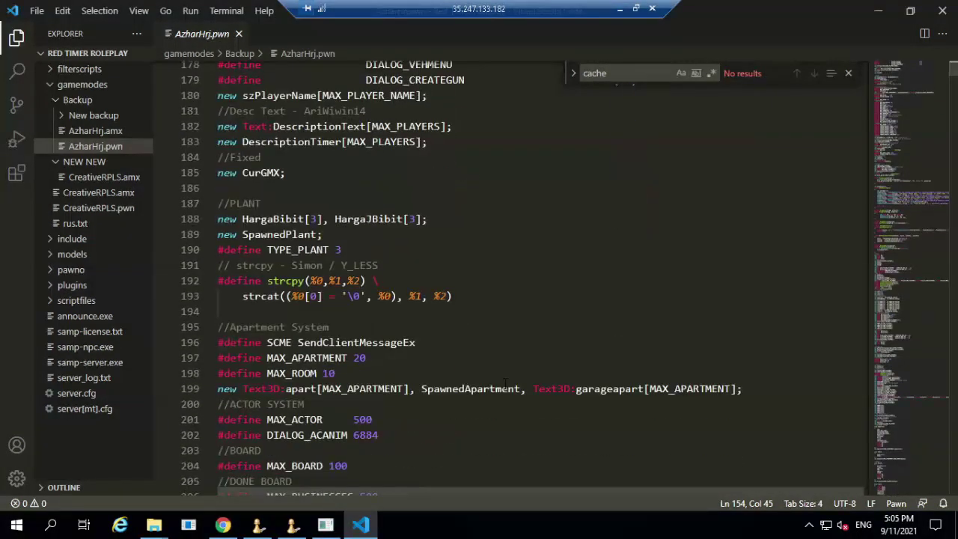
pyautogui.click(425, 346)
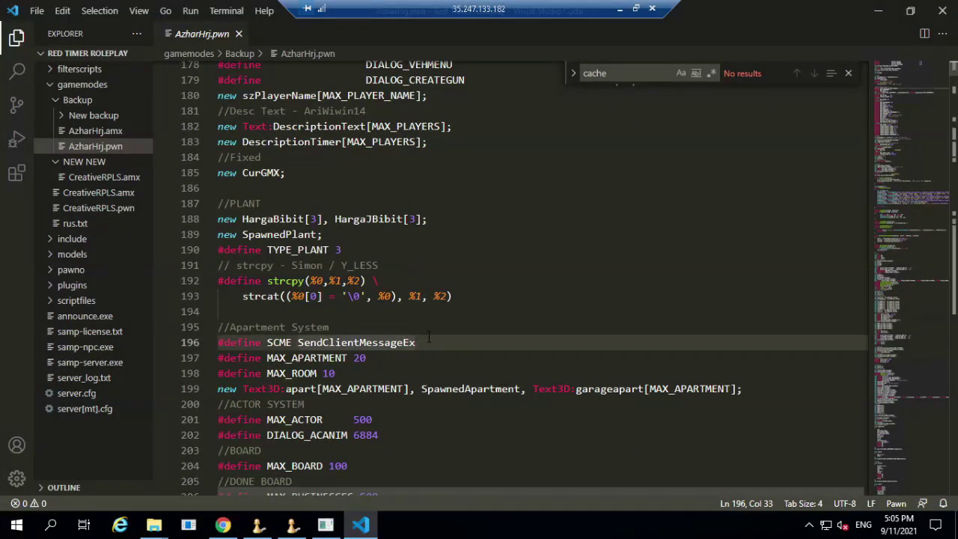
pyautogui.hotkey('ctrl', 'f')
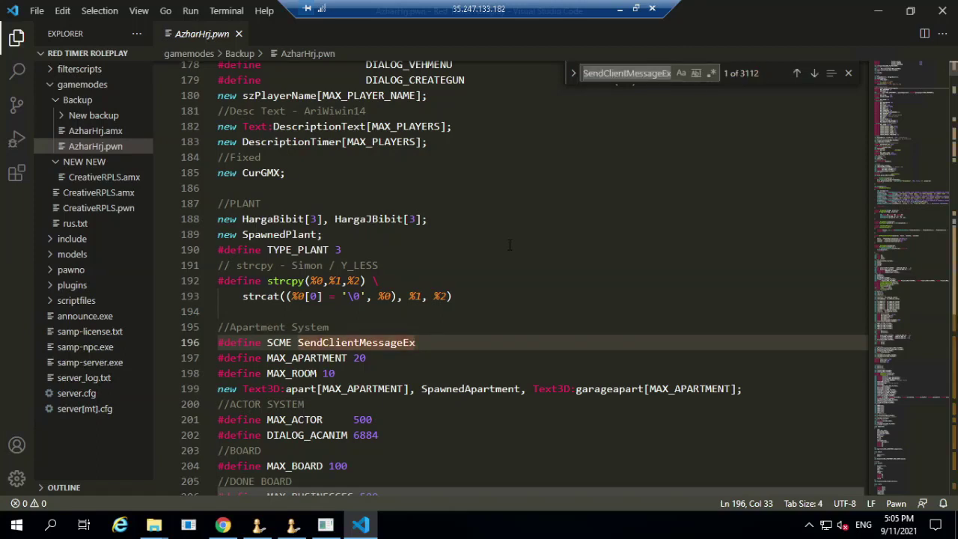
pyautogui.press('BackSpace')
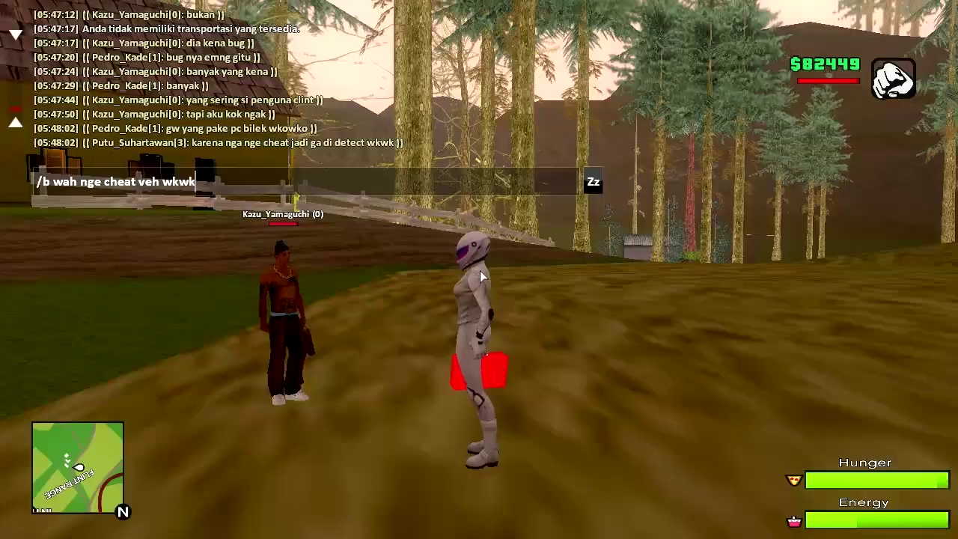
pyautogui.press('Return')
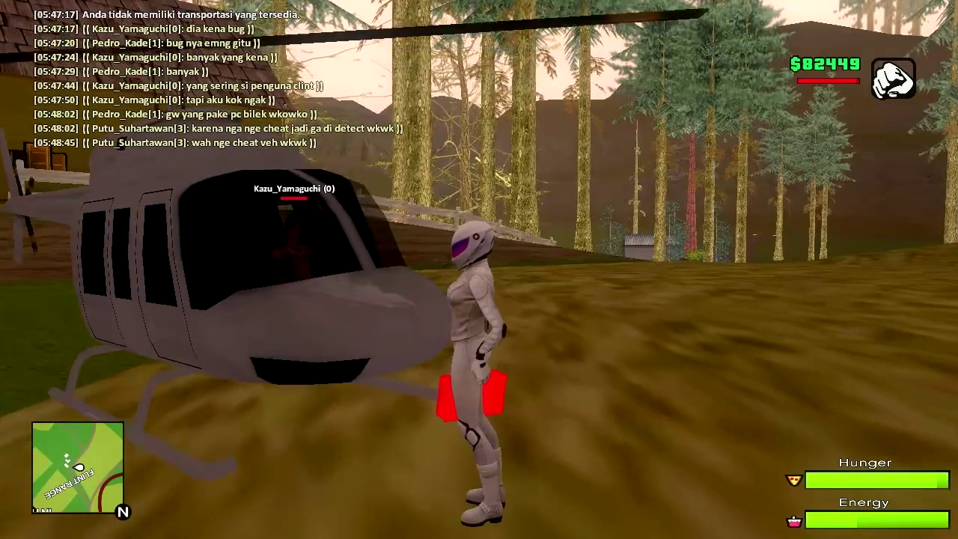
# Check the player scoreboard, walk around the helicopter, and run /ahelp to list admin commands
pyautogui.press('Tab')
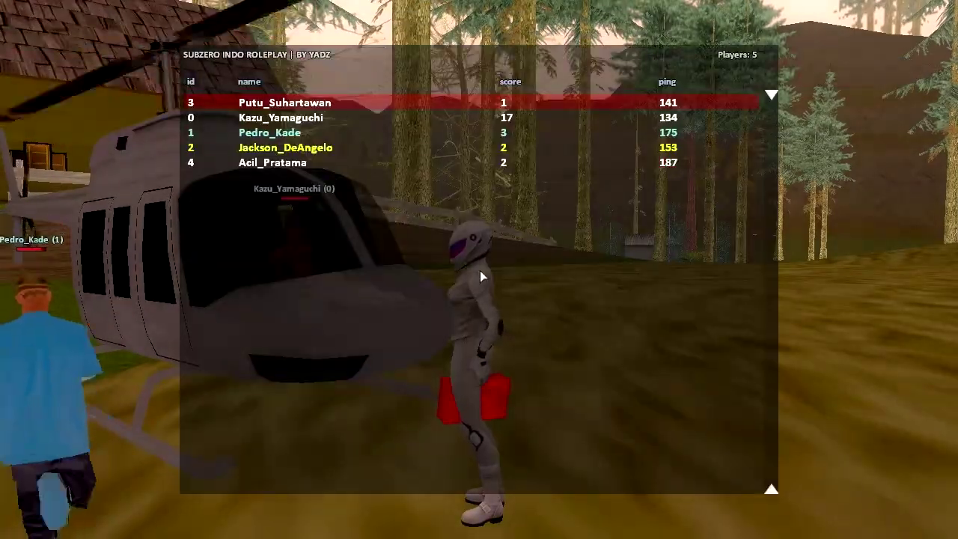
pyautogui.press('Tab')
pyautogui.press('w')
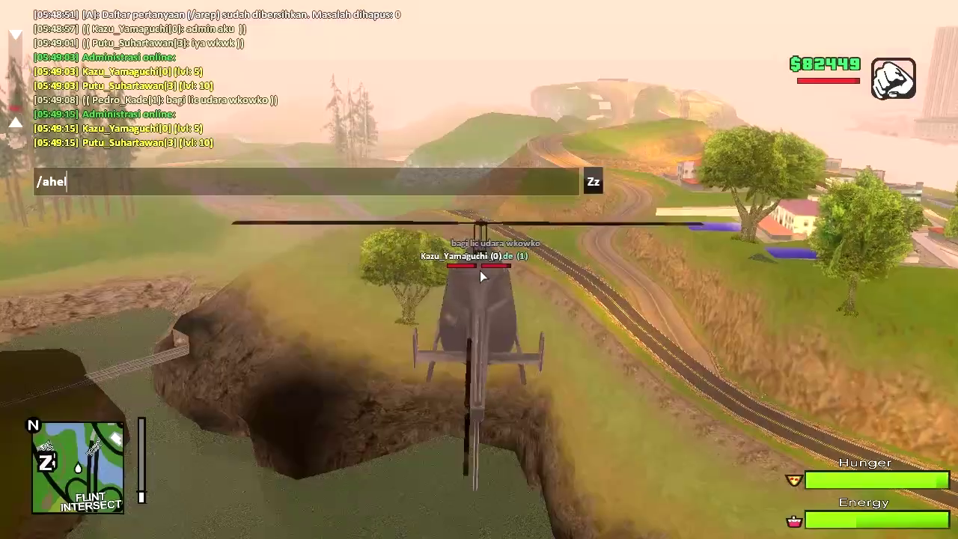
pyautogui.write('p')
pyautogui.press('Return')
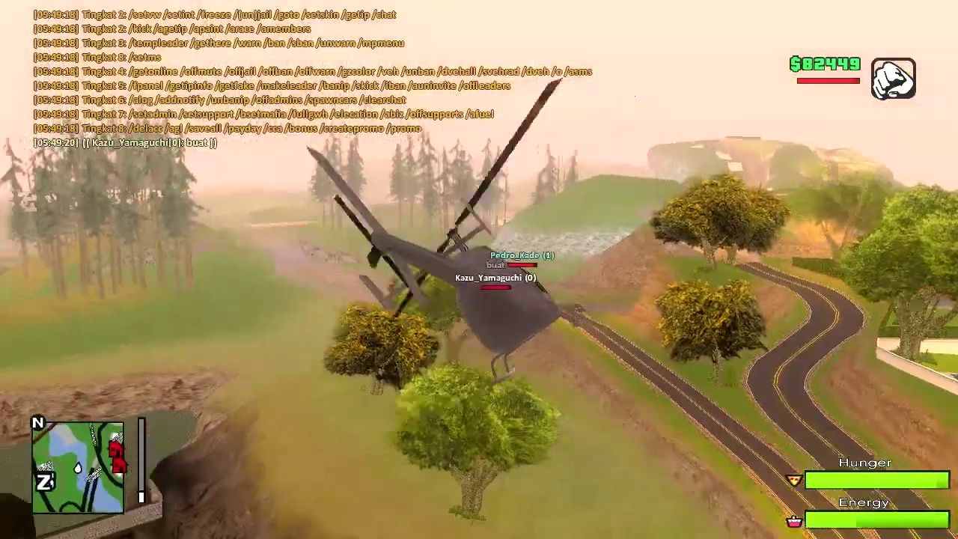
# Scroll back through the chat log, then run /payday
pyautogui.press('pageup')
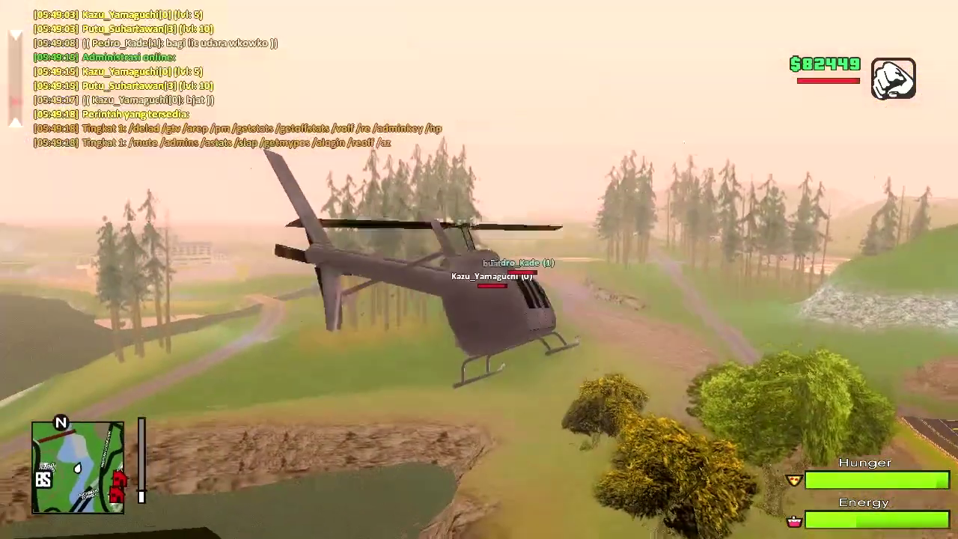
pyautogui.press('pagedown')
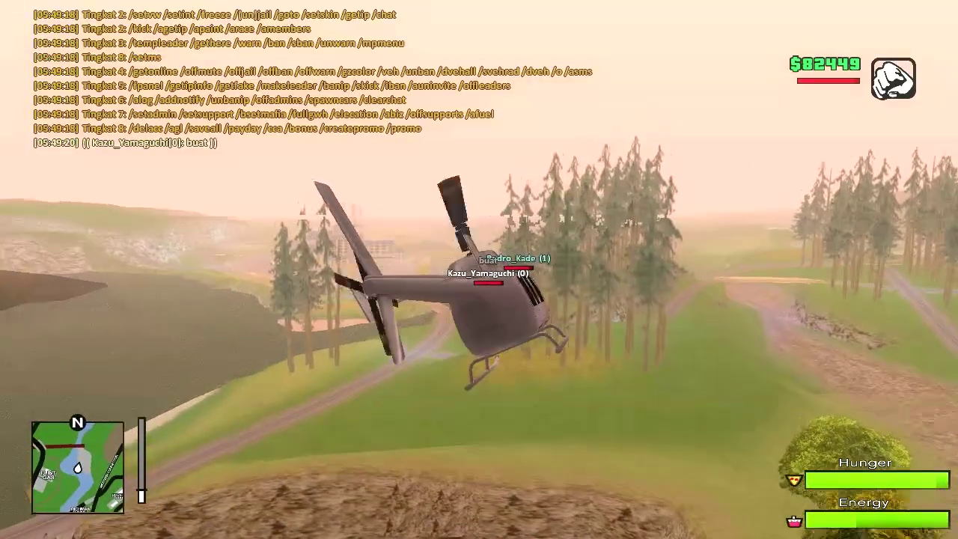
pyautogui.press('pagedown')
pyautogui.write('t/payday')
pyautogui.press('Return')
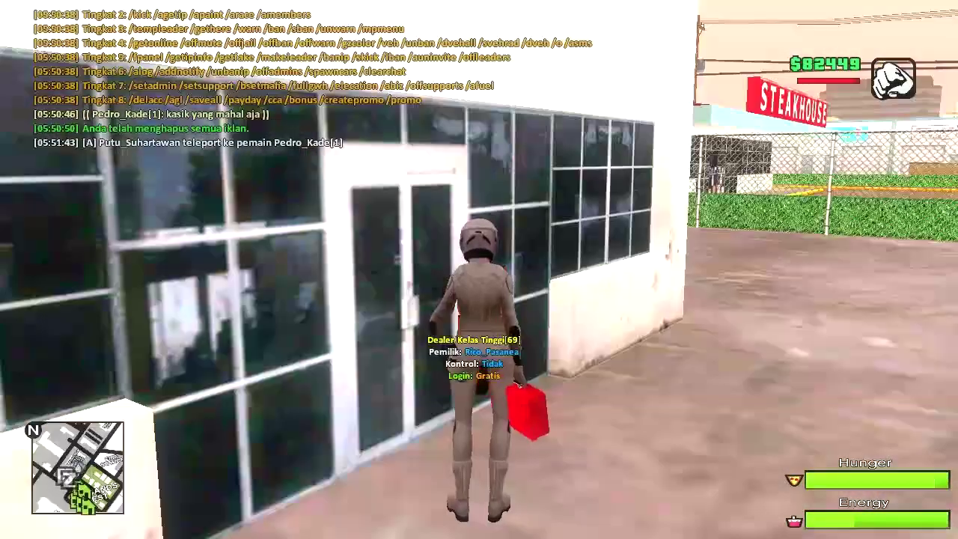
# Enter the car dealership and browse the showroom cars until the Sultan
pyautogui.press('f')
pyautogui.click(434, 290)
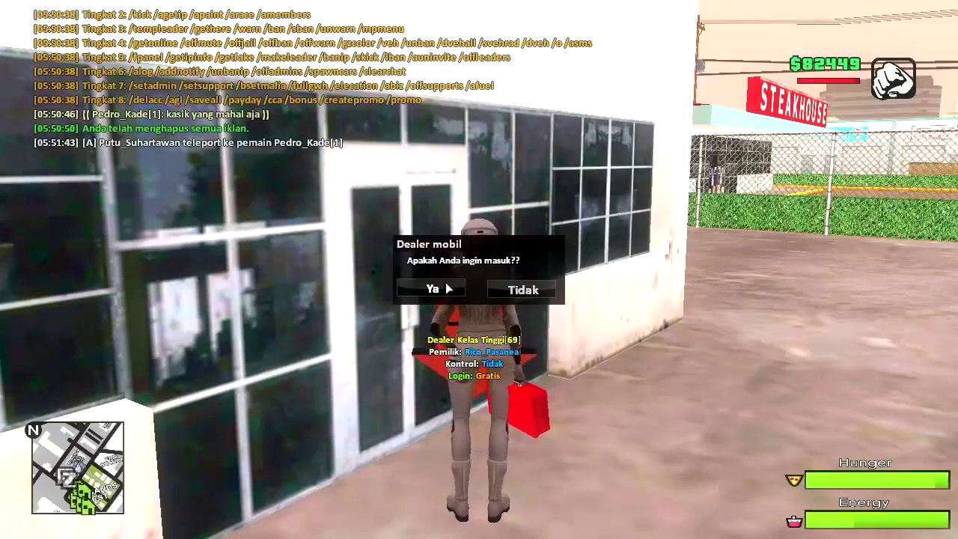
pyautogui.click(557, 484)
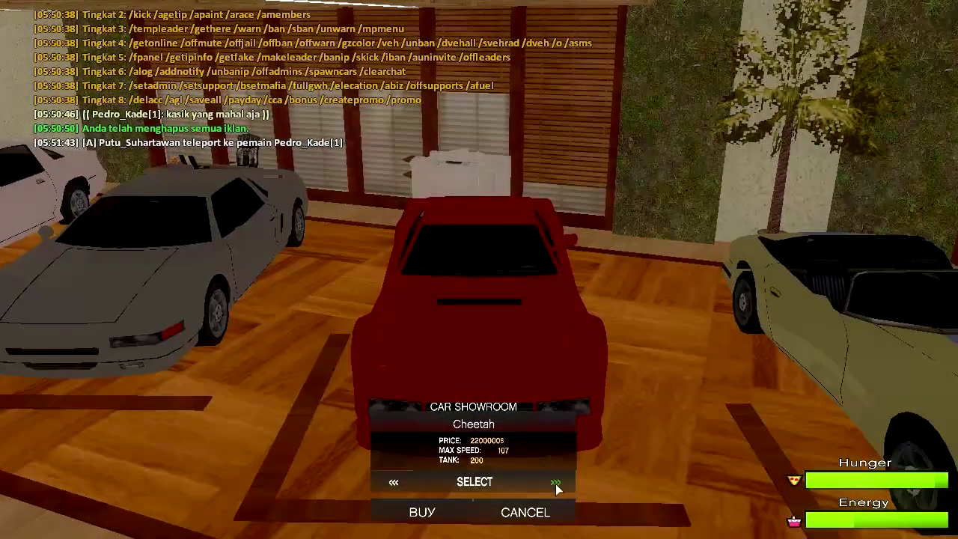
pyautogui.click(557, 484)
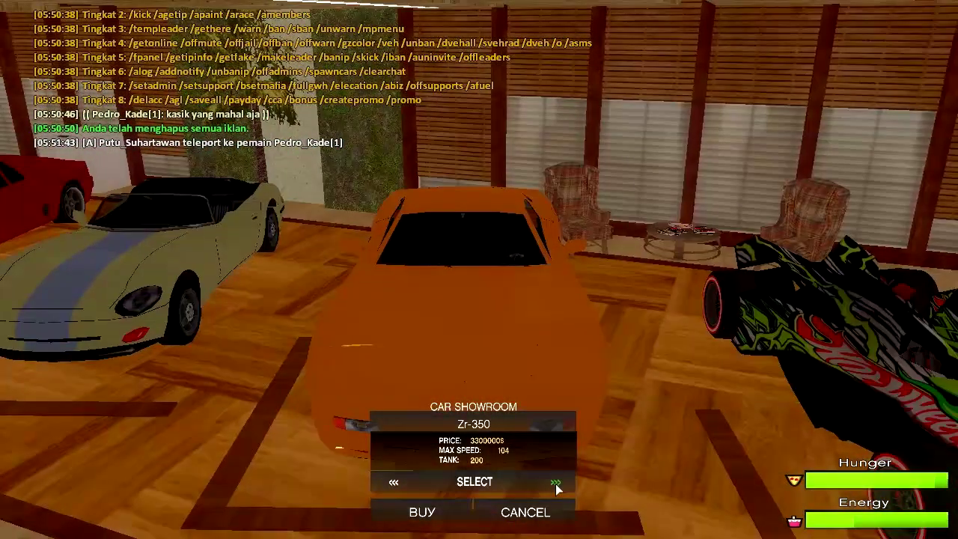
pyautogui.click(556, 484)
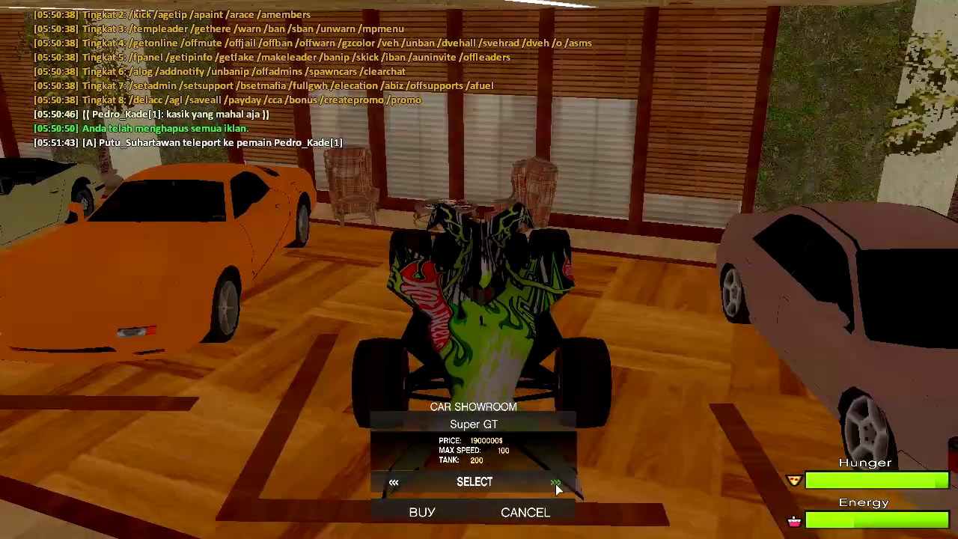
pyautogui.click(557, 485)
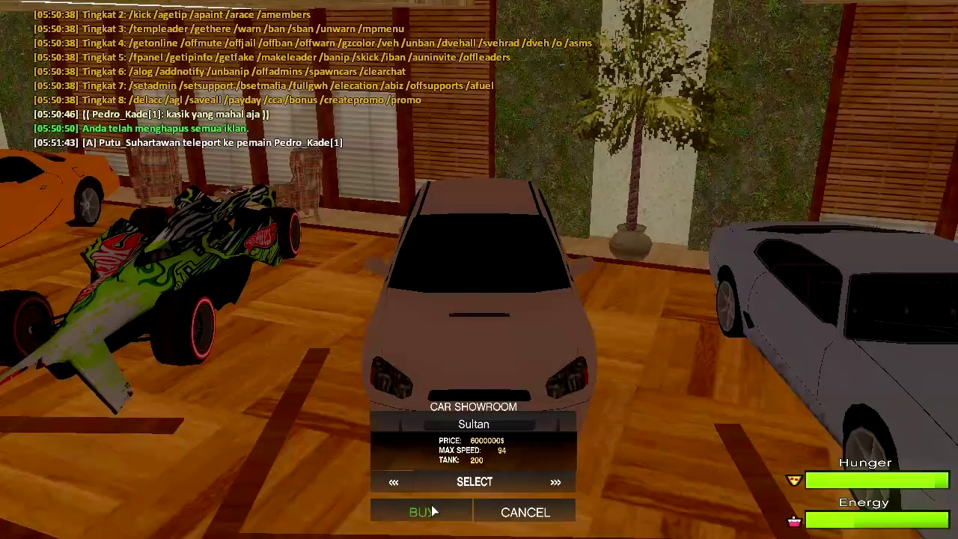
# Try buying the Sultan into the first empty slot, which fails for lack of money
pyautogui.click(433, 511)
pyautogui.click(436, 315)
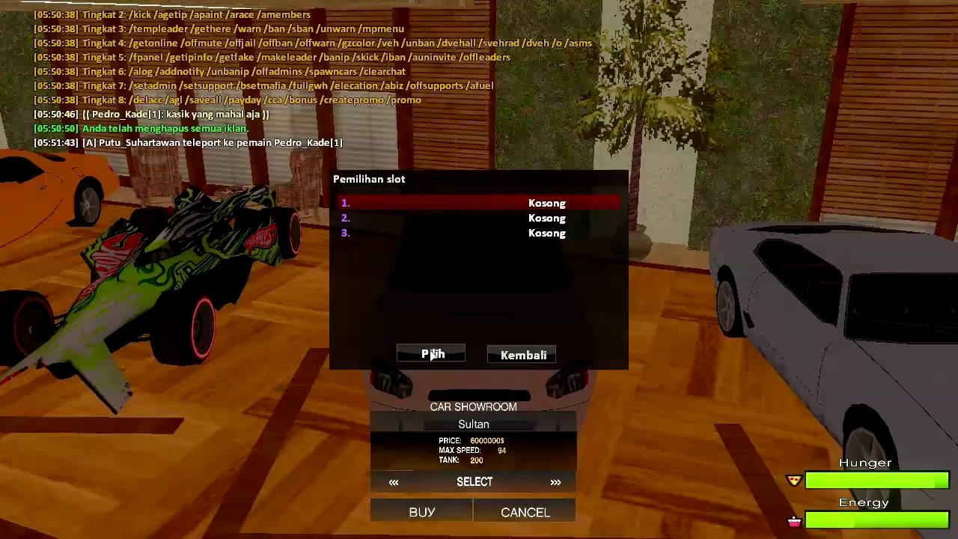
pyautogui.click(433, 355)
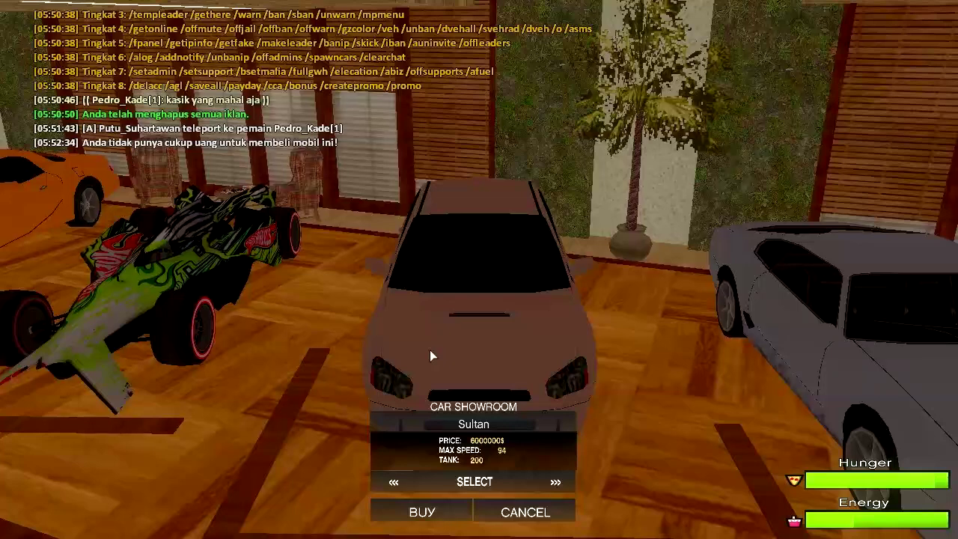
pyautogui.write('tmenu')
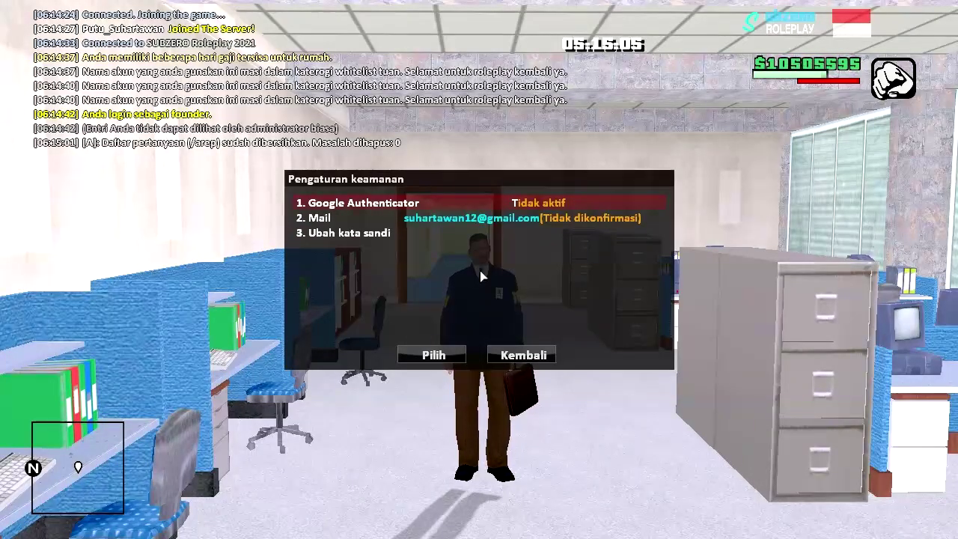
# Leave security settings, then view and close the character statistics
pyautogui.press('Escape')
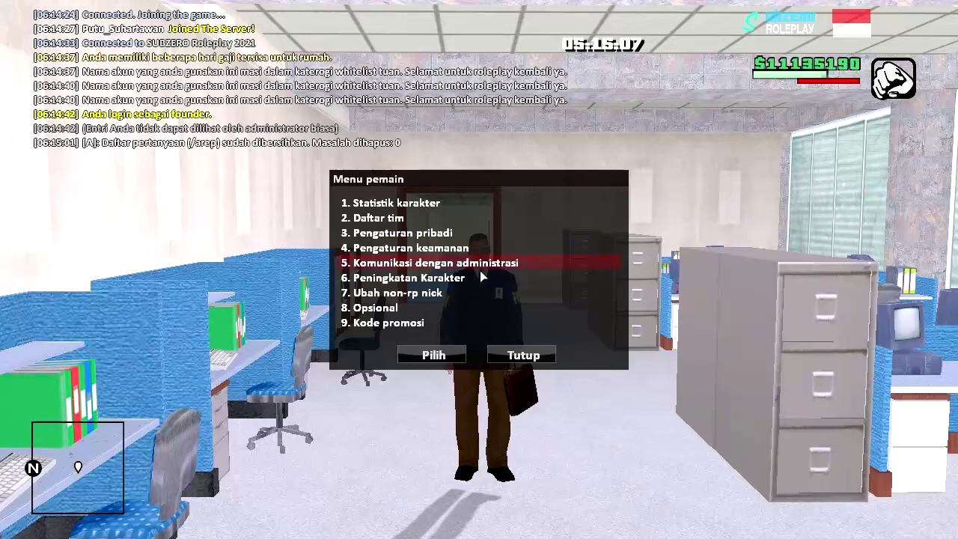
pyautogui.press('Up')
pyautogui.press('Up')
pyautogui.press('Up')
pyautogui.press('Return')
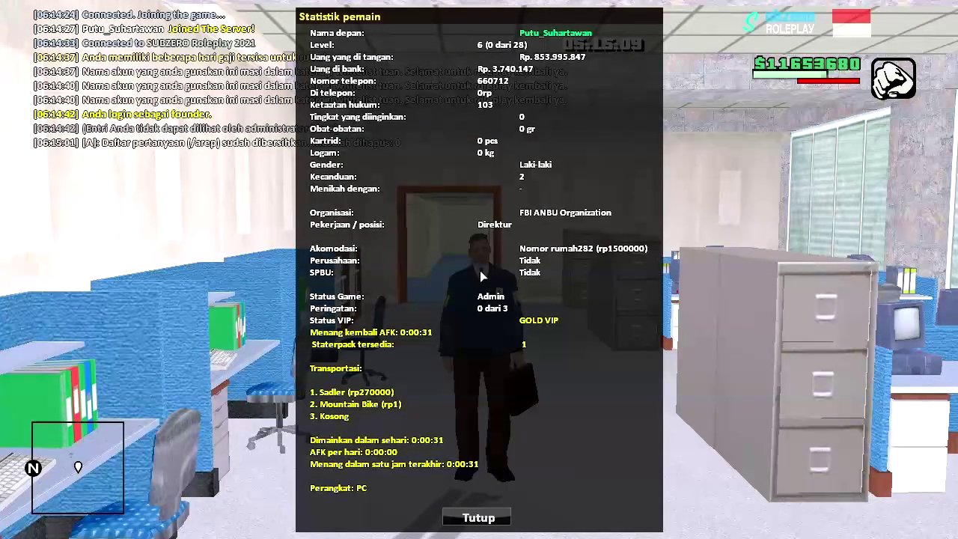
pyautogui.press('Escape')
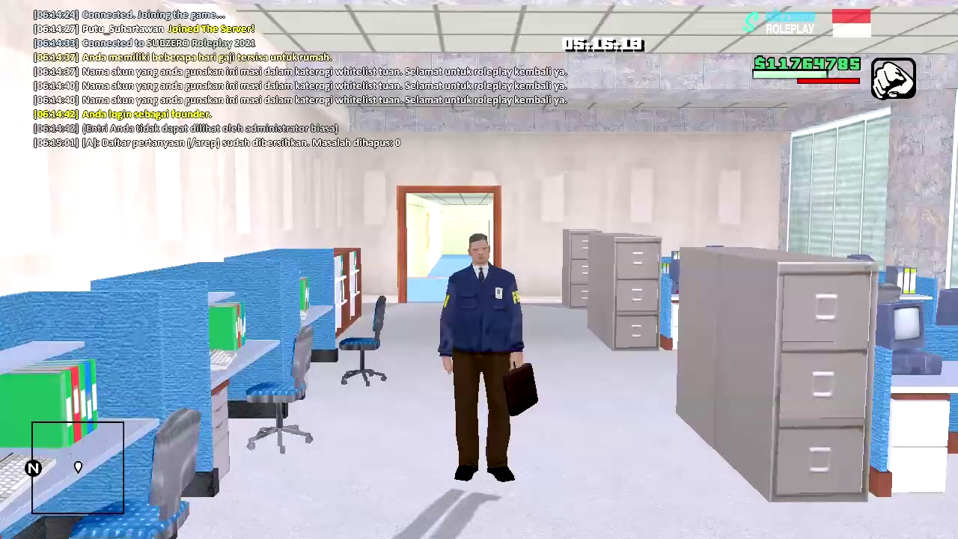
# Reopen the player menu from chat and enter the Opsional section
pyautogui.press('t')
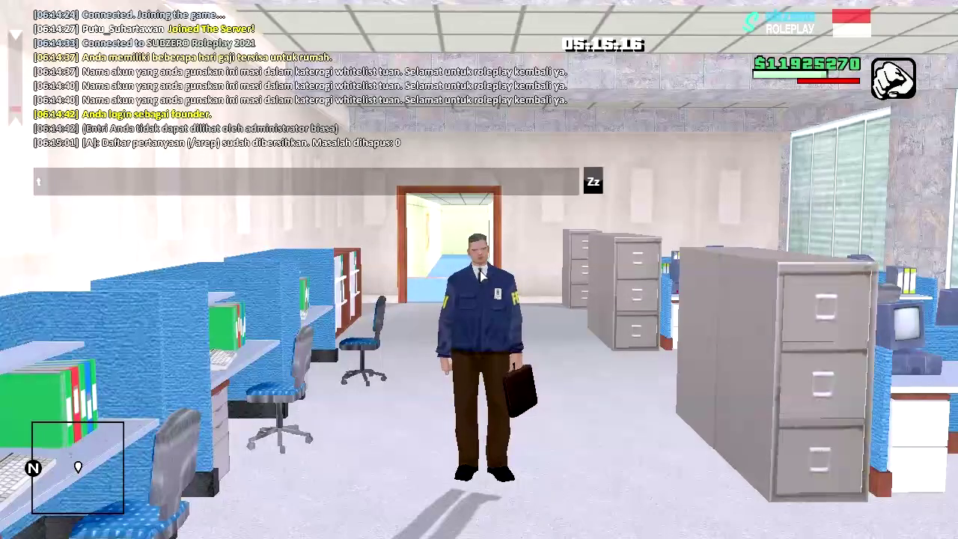
pyautogui.write('/mystats')
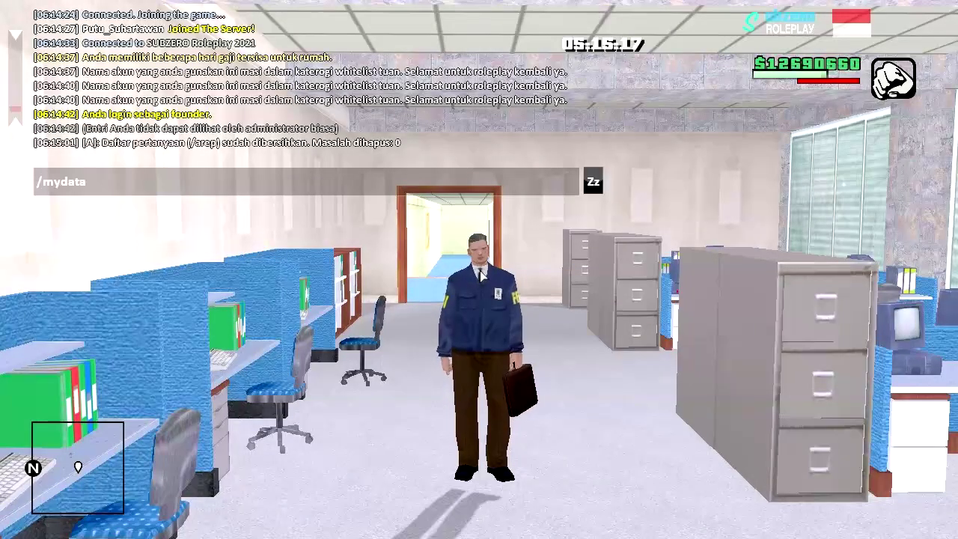
pyautogui.press('Return')
pyautogui.press('Up')
pyautogui.press('Up')
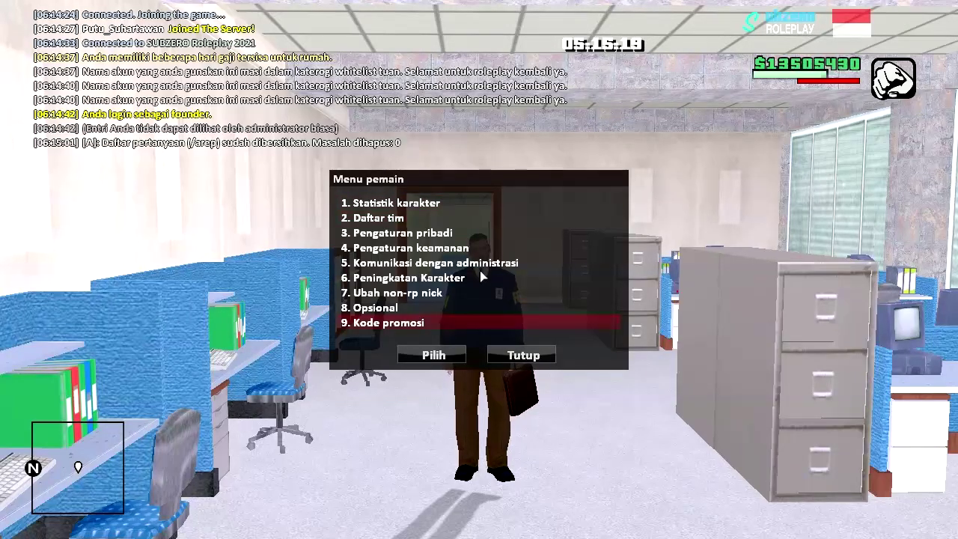
pyautogui.press('Up')
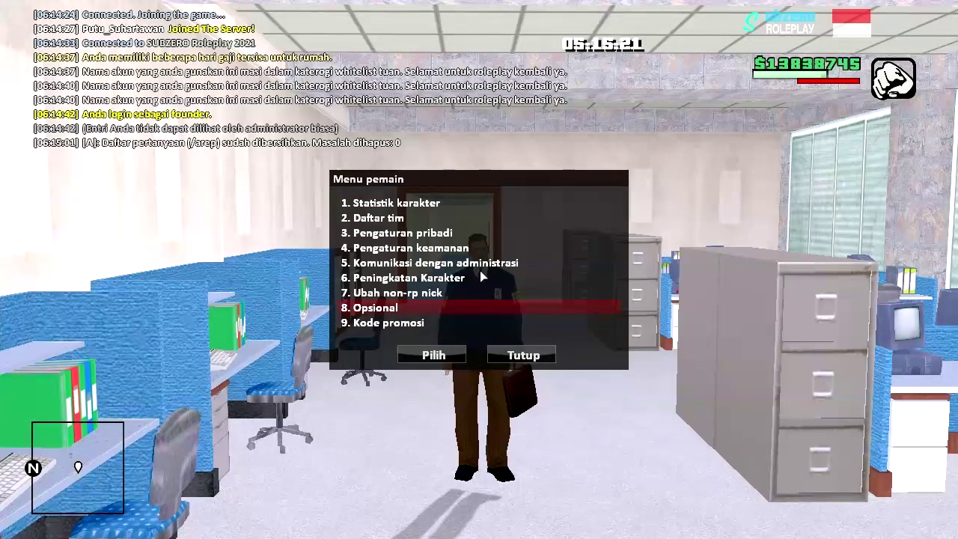
pyautogui.press('Return')
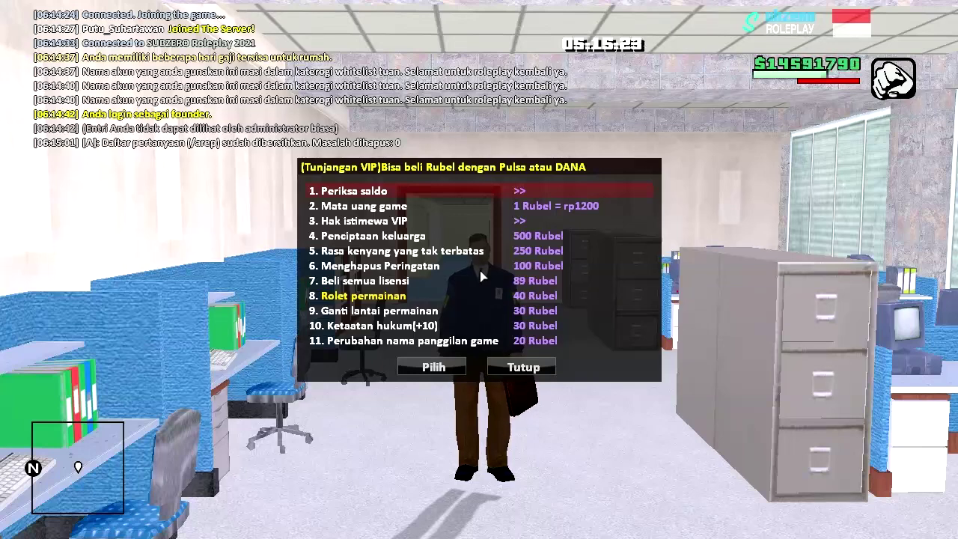
# Browse the VIP benefits list, close it, and walk out through the office doorway
pyautogui.press('Down')
pyautogui.press('Down')
pyautogui.press('Down')
pyautogui.press('Down')
pyautogui.press('Down')
pyautogui.press('Down')
pyautogui.press('Down')
pyautogui.press('Down')
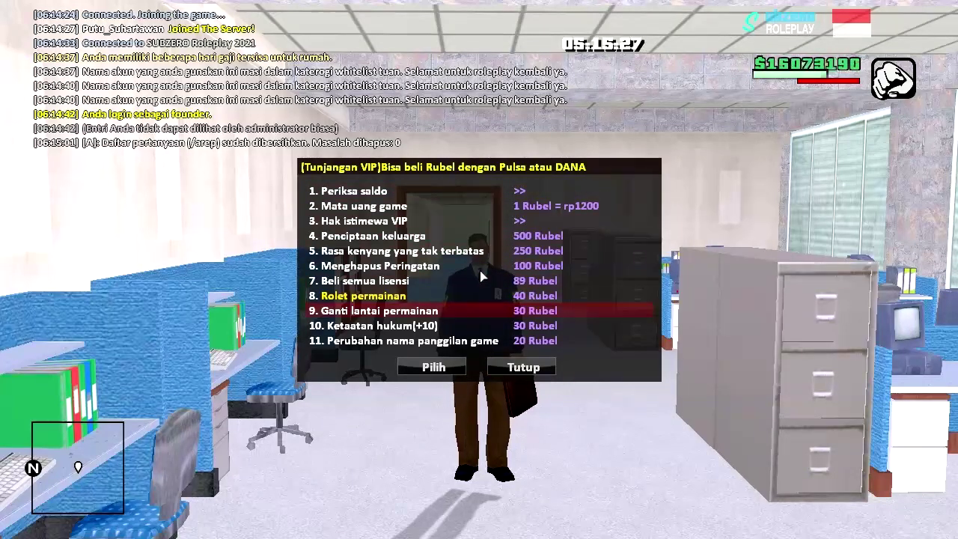
pyautogui.press('Down')
pyautogui.press('Down')
pyautogui.press('Escape')
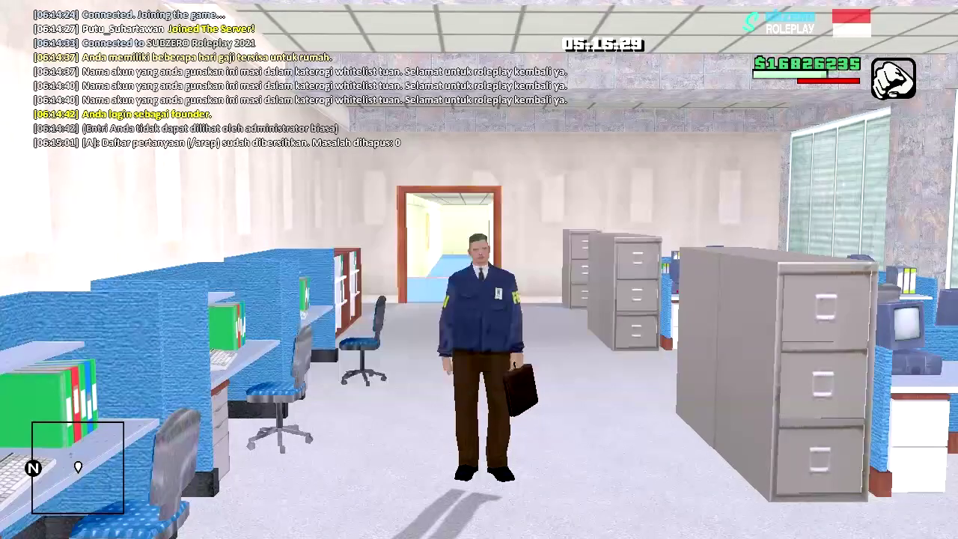
pyautogui.press('w')
pyautogui.press('w')
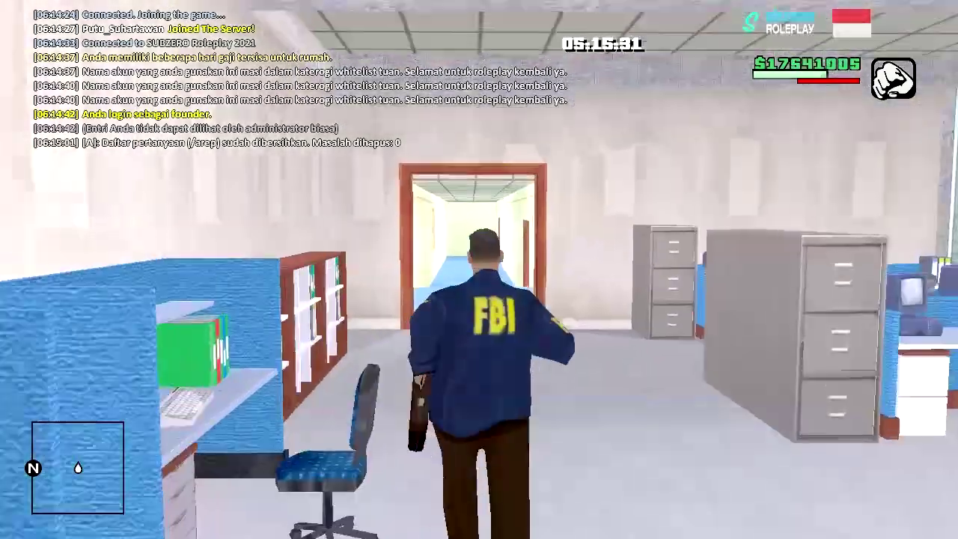
pyautogui.press('w')
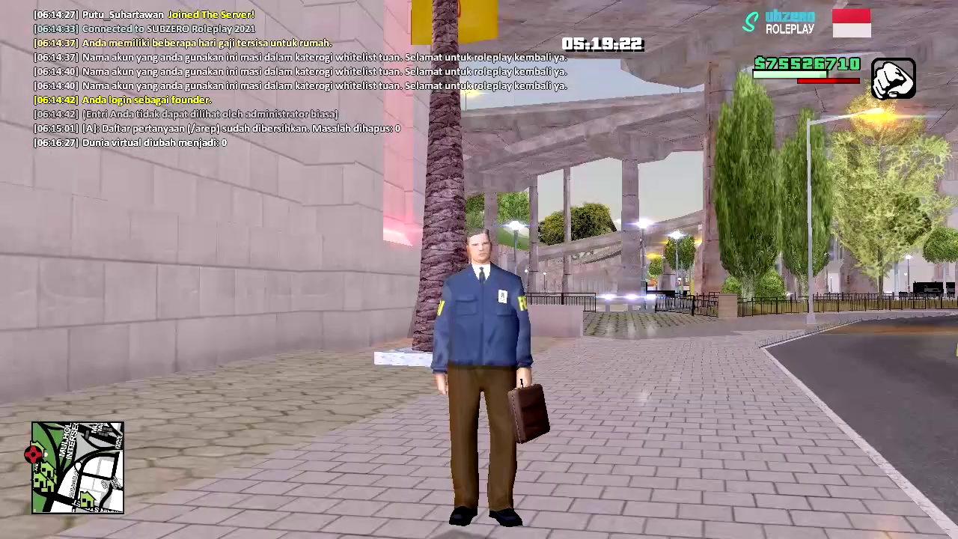
pyautogui.write('t/menu')
pyautogui.press('Return')
pyautogui.press('Return')
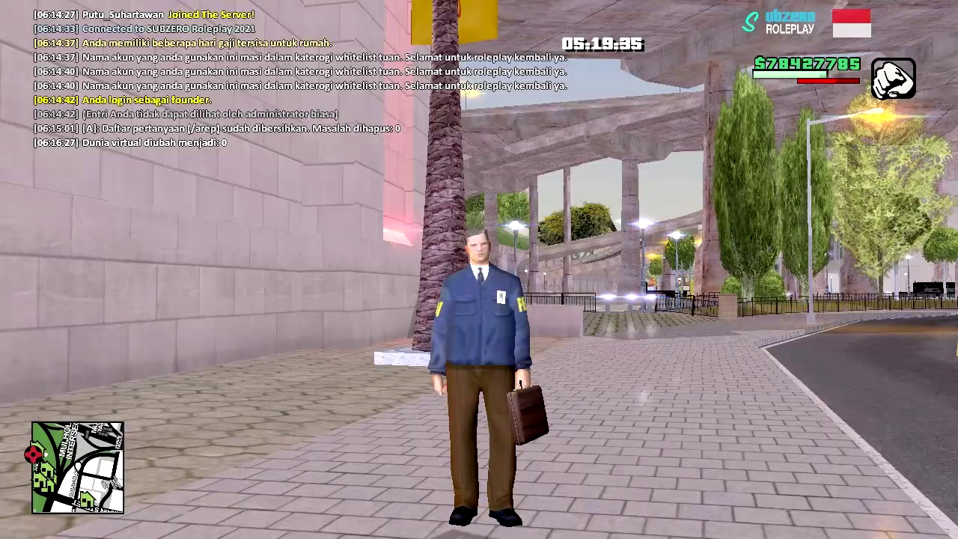
pyautogui.press('Escape')
pyautogui.press('Down')
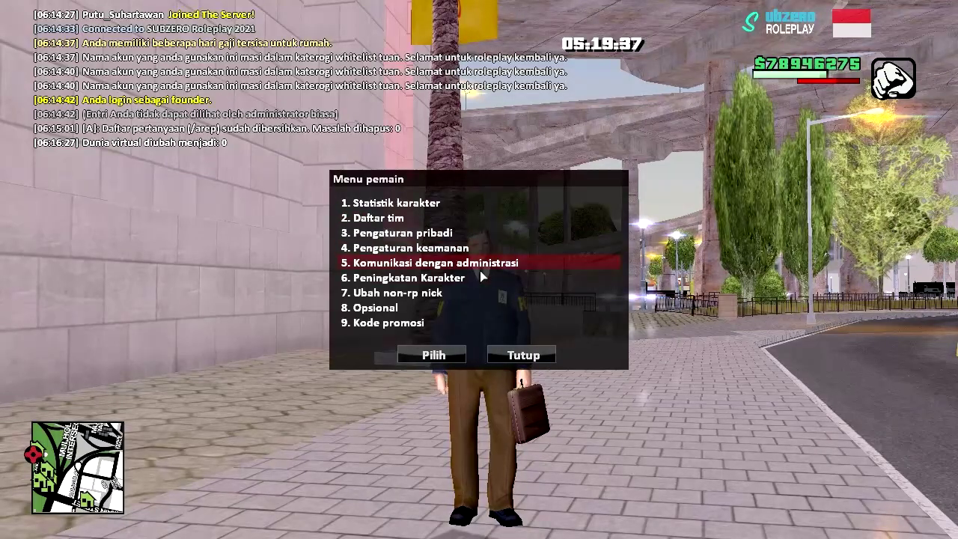
pyautogui.press('Down')
pyautogui.press('Return')
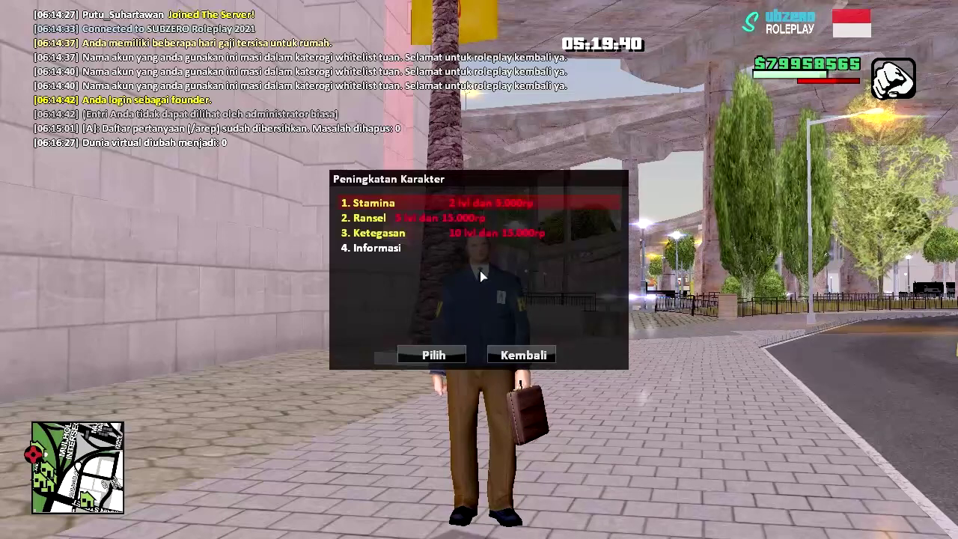
pyautogui.press('Down')
pyautogui.press('Down')
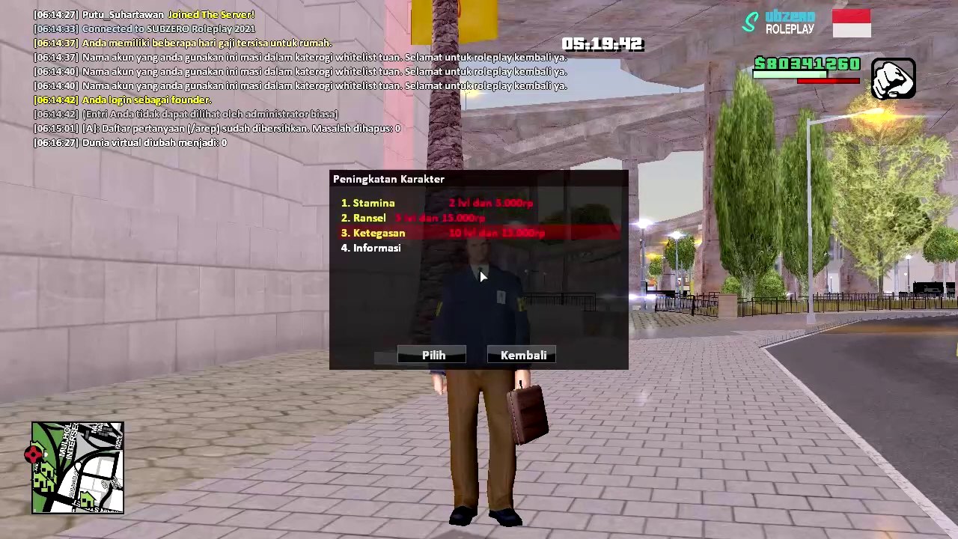
pyautogui.press('Up')
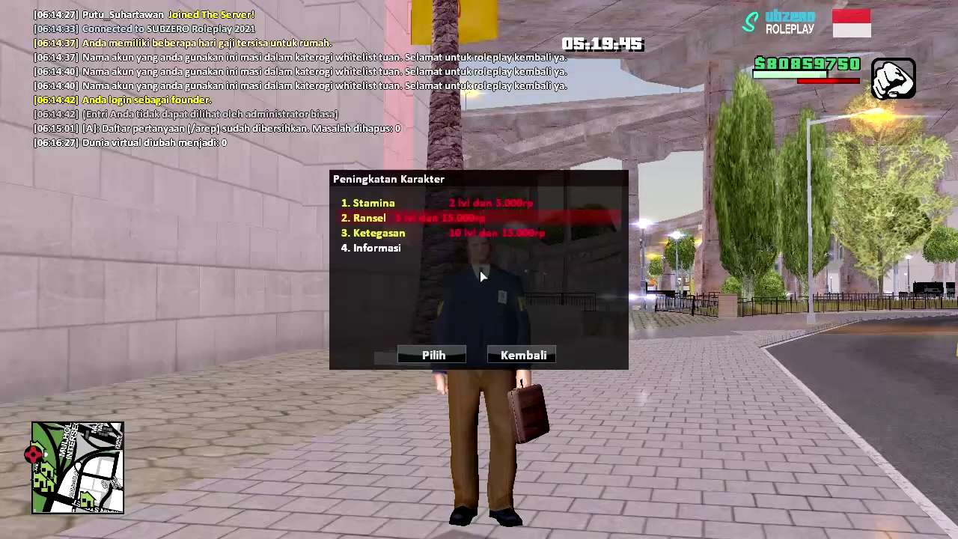
pyautogui.press('Up')
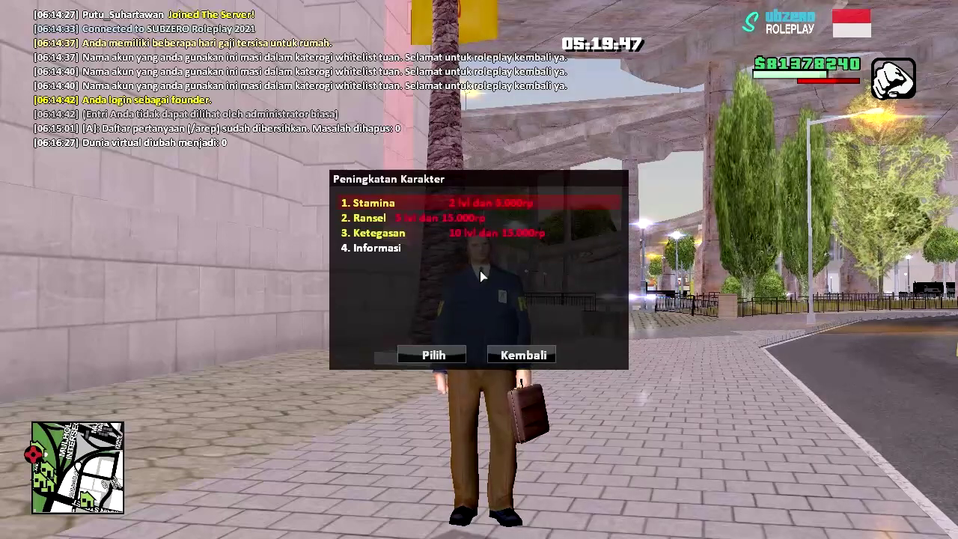
pyautogui.press('Escape')
pyautogui.press('Down')
pyautogui.press('Down')
pyautogui.press('Down')
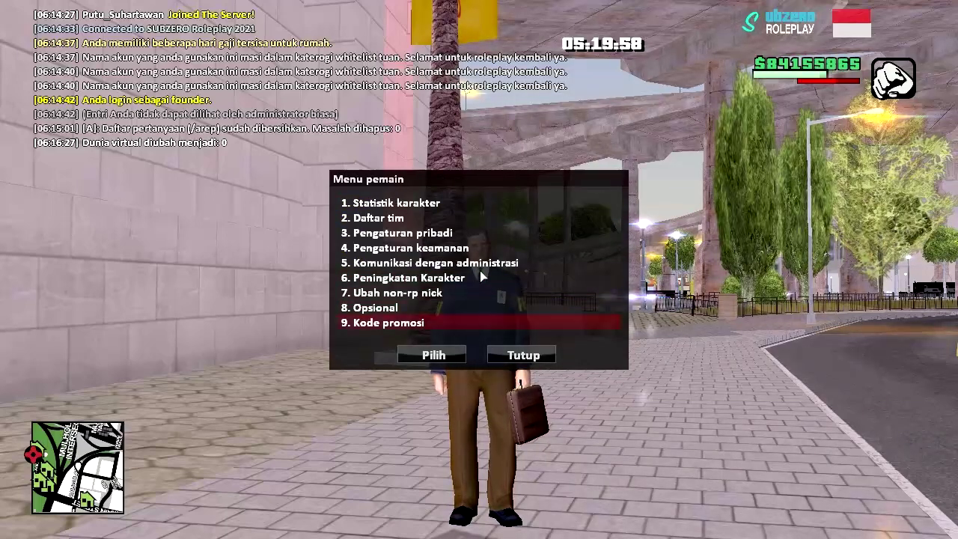
pyautogui.press('Up')
pyautogui.press('Up')
pyautogui.press('Up')
pyautogui.press('Up')
pyautogui.press('Up')
pyautogui.press('Up')
pyautogui.press('Up')
pyautogui.press('Up')
pyautogui.press('Return')
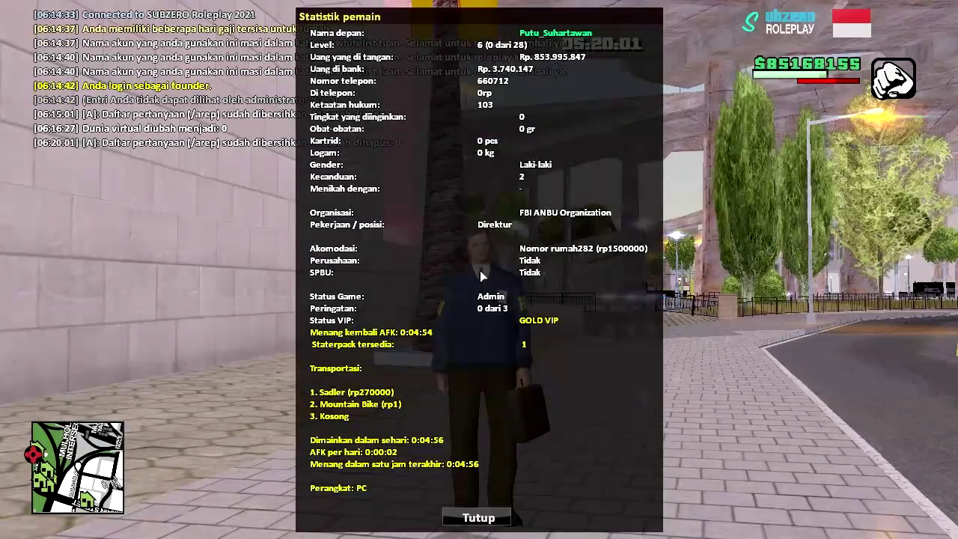
pyautogui.press('Escape')
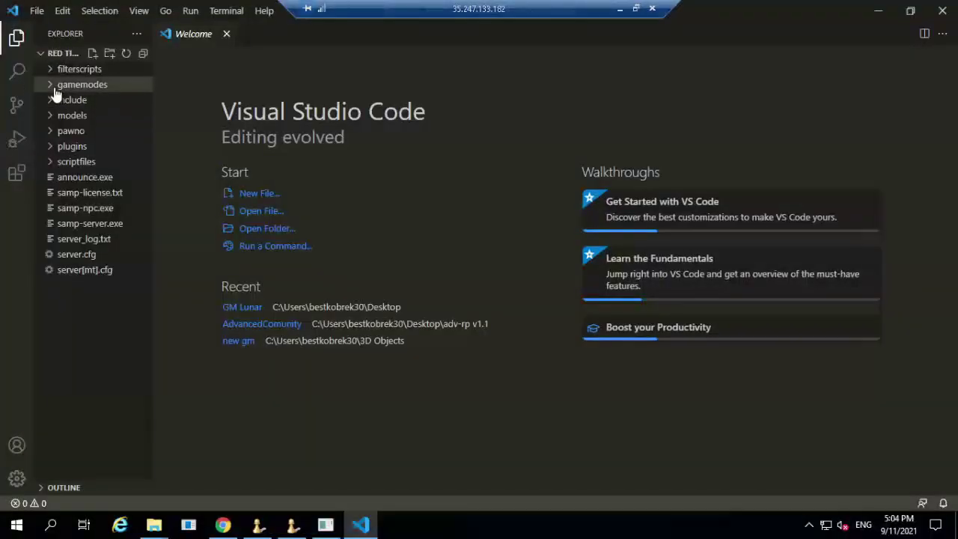
# Open the Backup AzharHrj.pwn gamemode from the gamemodes folder and browse to line 154
pyautogui.click(54, 88)
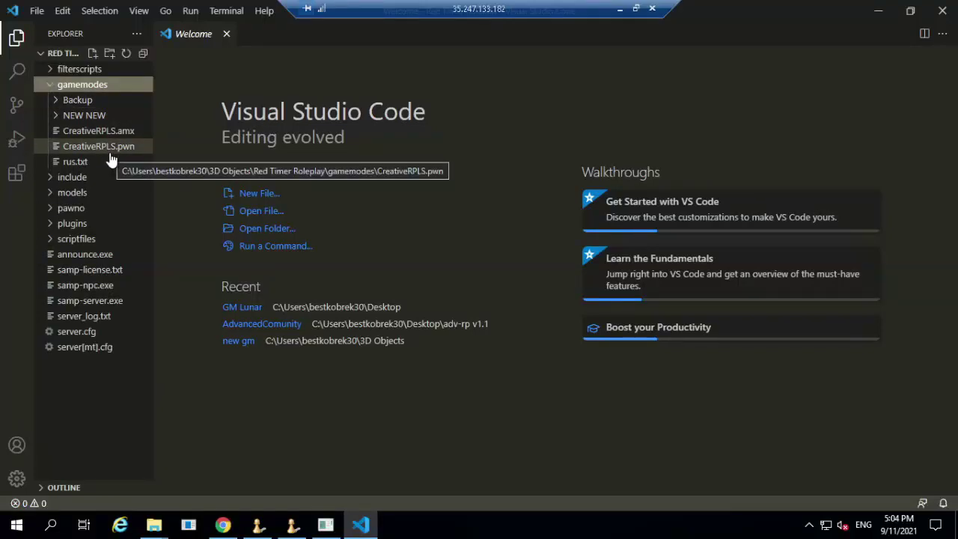
pyautogui.click(78, 99)
pyautogui.click(95, 146)
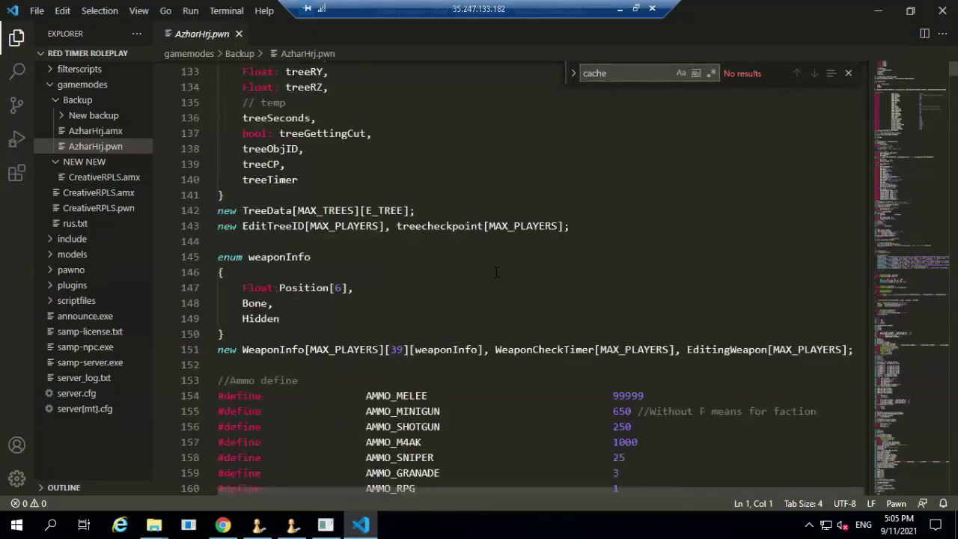
pyautogui.click(490, 396)
pyautogui.scroll(-4, 506, 388)
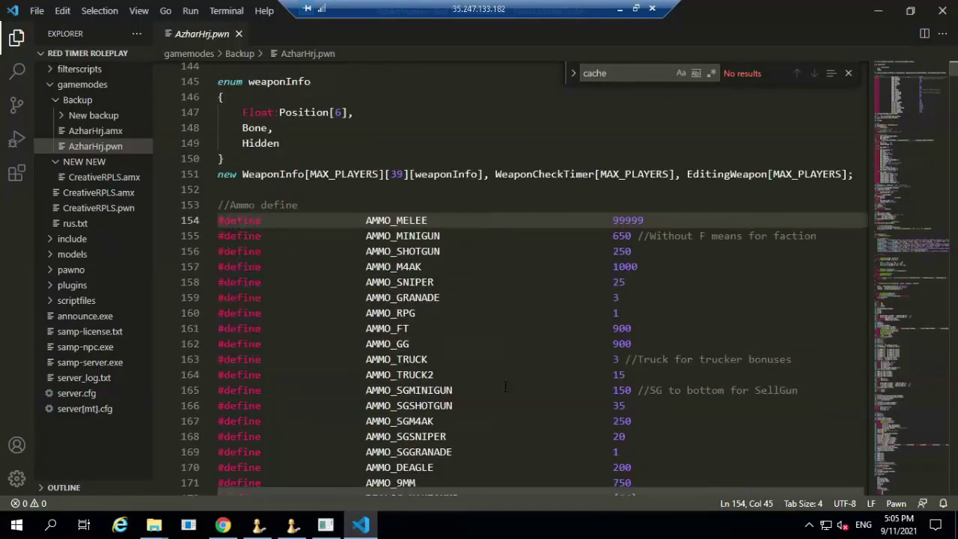
pyautogui.scroll(-1, 506, 387)
pyautogui.scroll(-4, 506, 386)
pyautogui.scroll(-2, 506, 384)
pyautogui.scroll(-2, 505, 384)
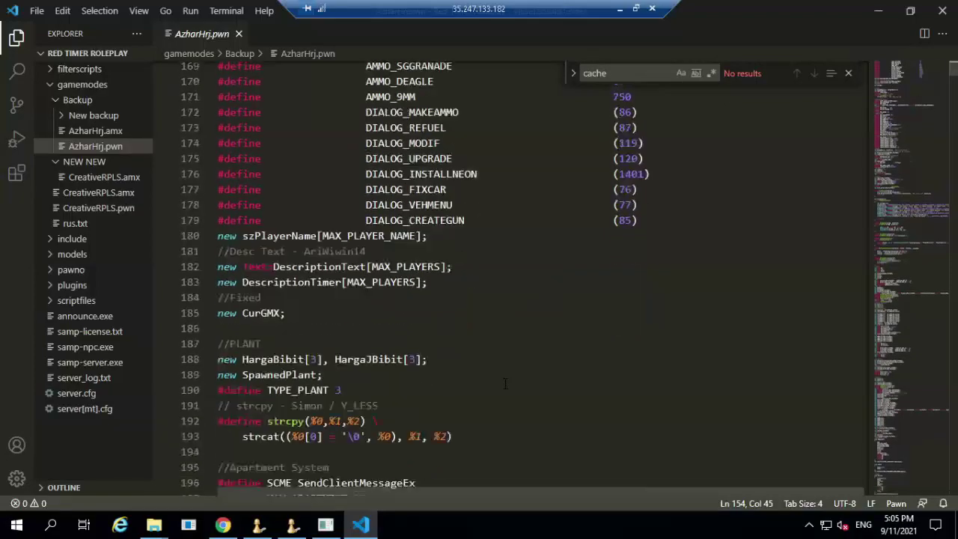
pyautogui.scroll(-2, 506, 384)
pyautogui.scroll(-1, 505, 384)
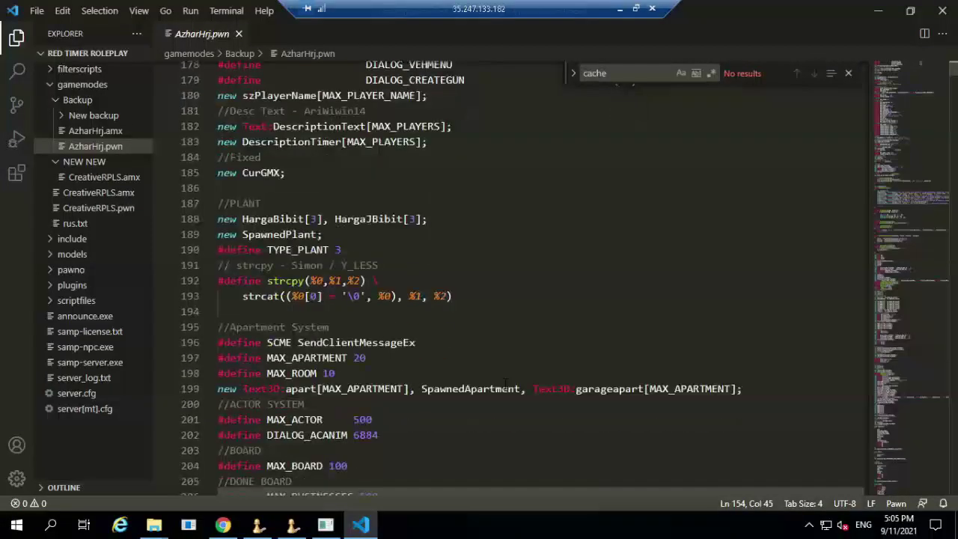
# Search SendClientMessageEx on line 196, then find cache_insert_id in OnServerRegistration
pyautogui.click(425, 347)
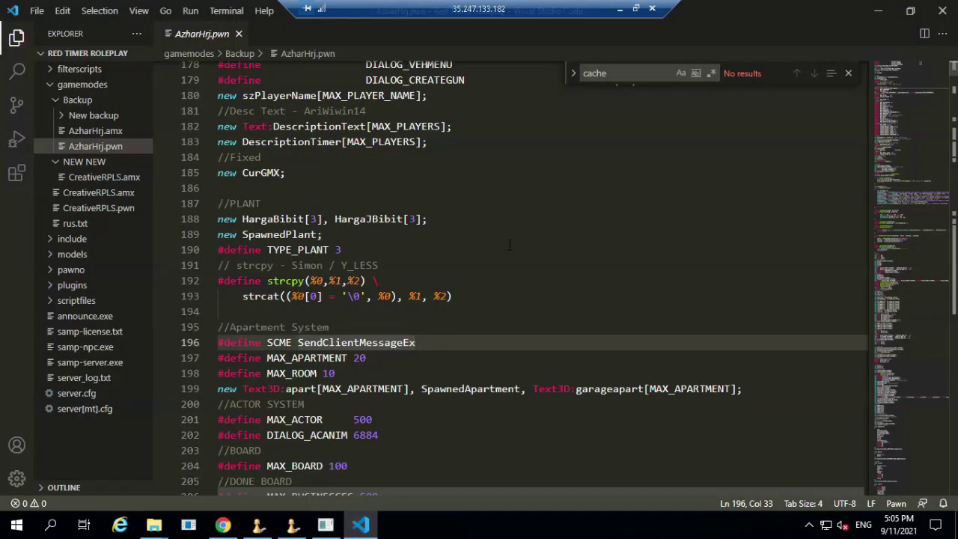
pyautogui.hotkey('ctrl', 'f')
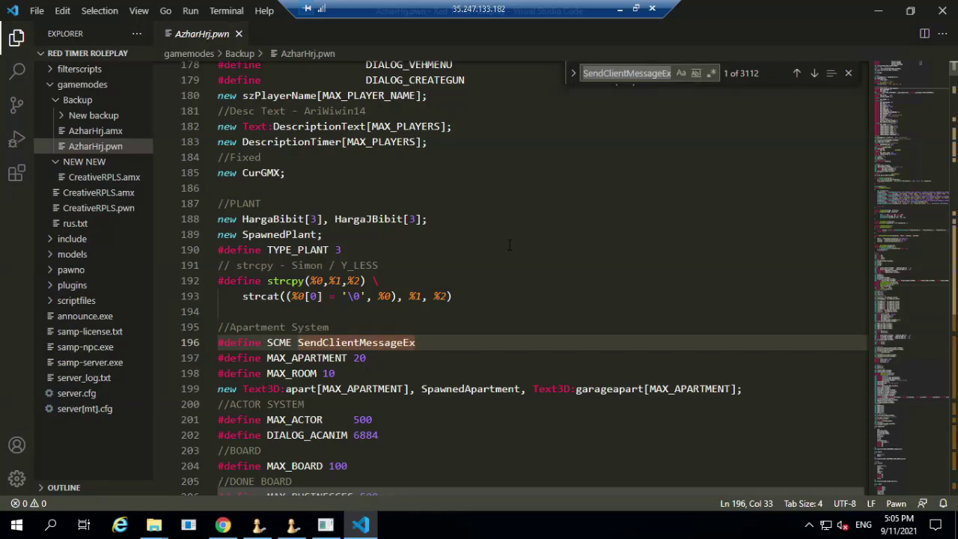
pyautogui.press('BackSpace')
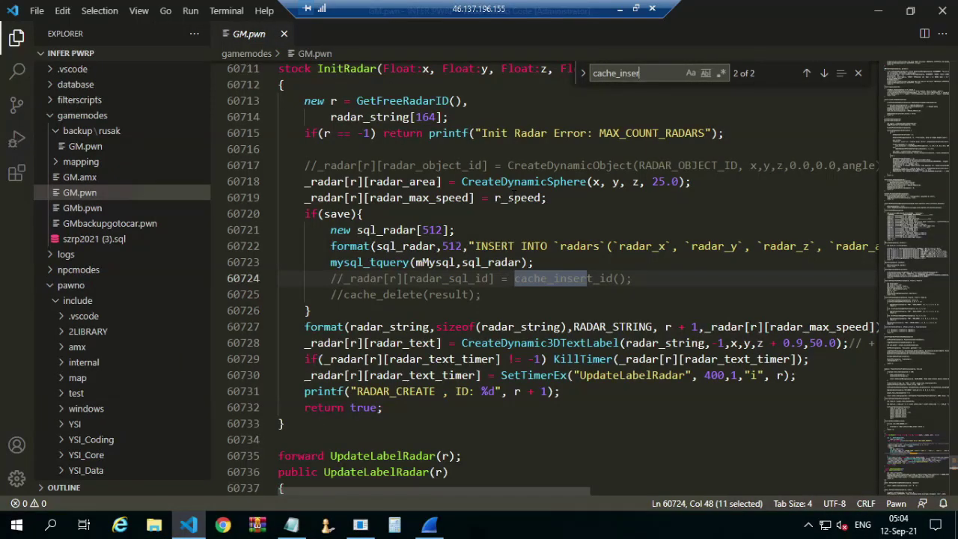
pyautogui.press('Return')
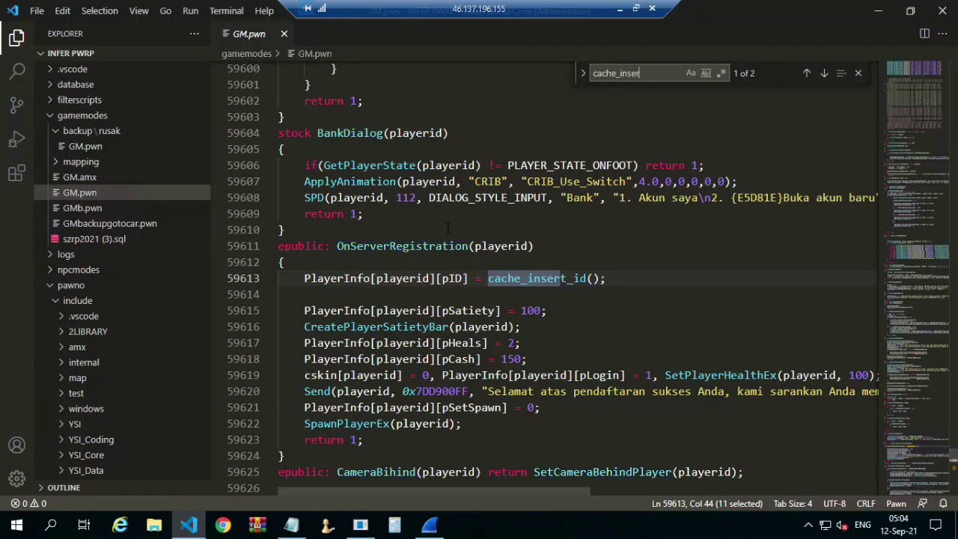
# Cycle both cache_insert_id matches, select OnServerRegistration (lines 59611–59624), then switch to phpMyAdmin
pyautogui.press('Return')
pyautogui.press('Return')
pyautogui.press('Return')
pyautogui.press('Return')
pyautogui.press('Return')
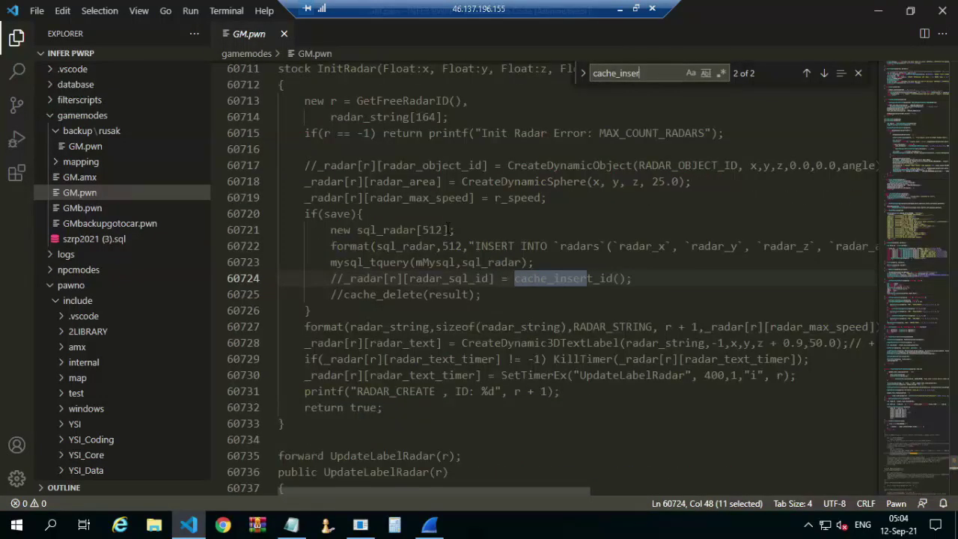
pyautogui.press('Return')
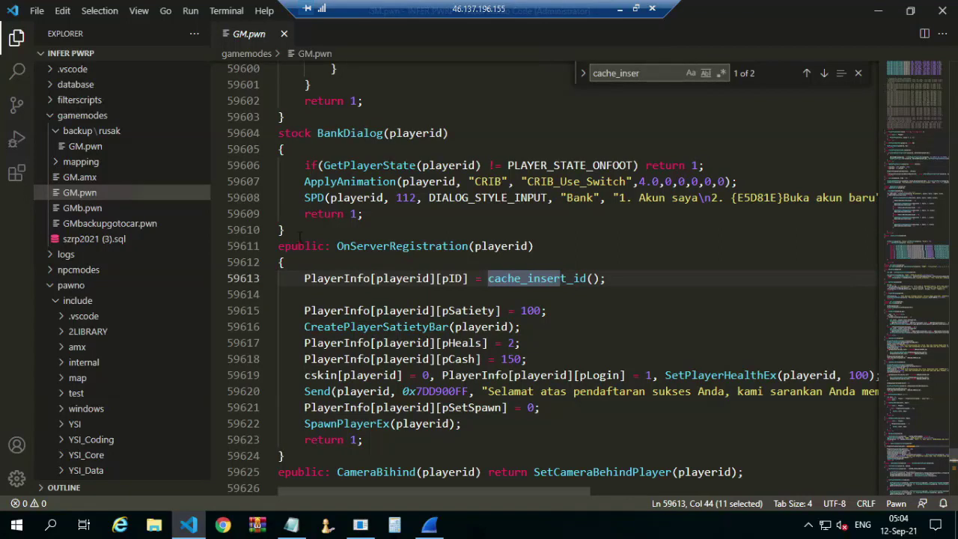
pyautogui.moveTo(279, 245); pyautogui.dragTo(347, 453)
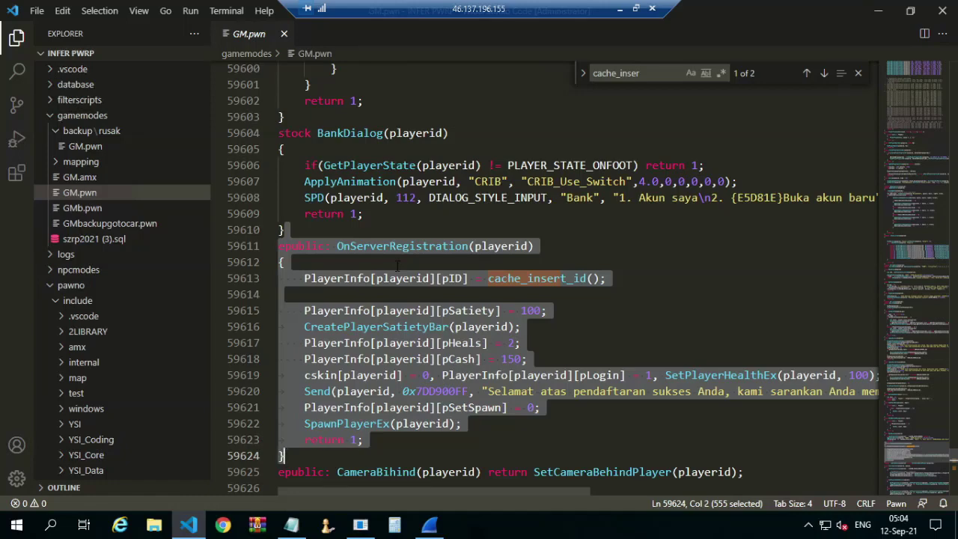
pyautogui.click(223, 525)
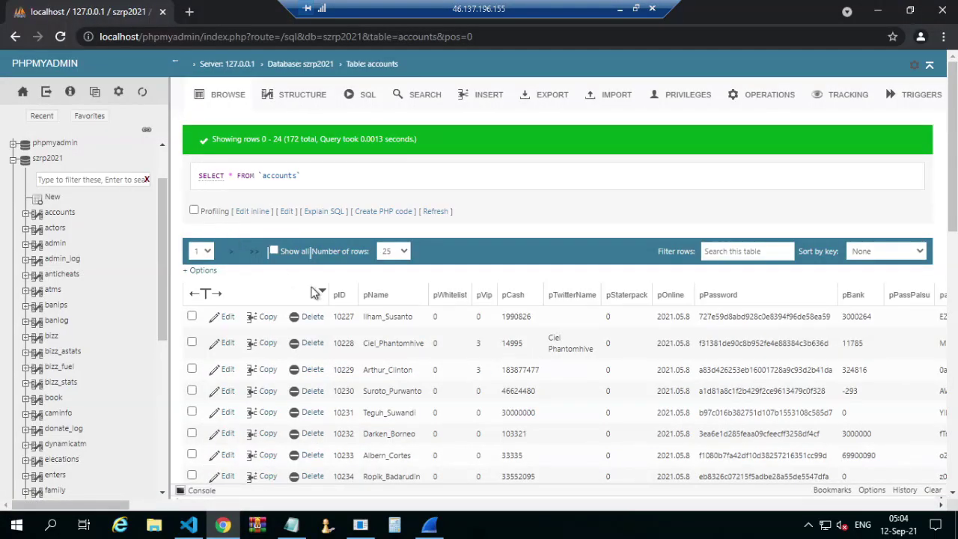
pyautogui.scroll(-1, 353, 329)
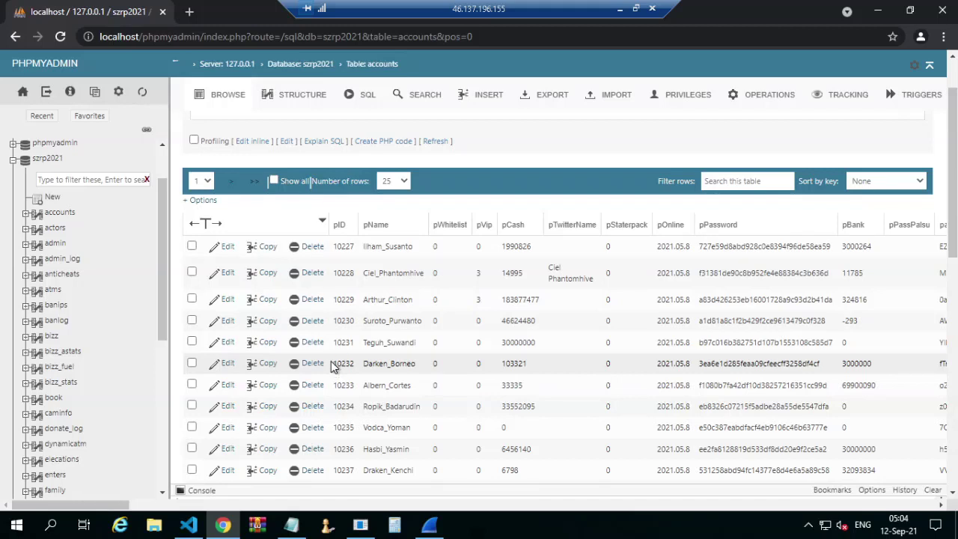
# Switch from the accounts table to the INFER PWRP server's plugins folder in File Explorer
pyautogui.click(154, 526)
pyautogui.scroll(-1, 217, 314)
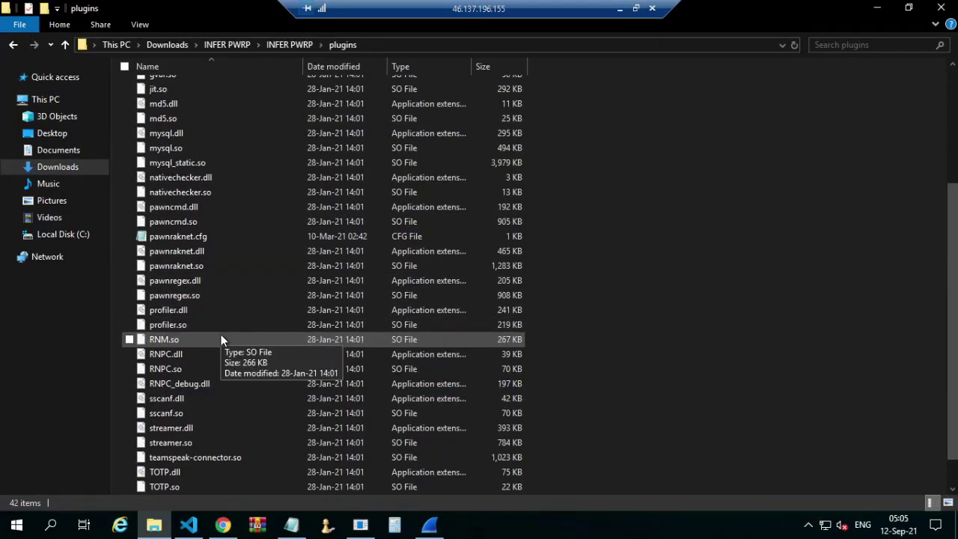
pyautogui.scroll(-1, 221, 340)
pyautogui.scroll(2, 221, 339)
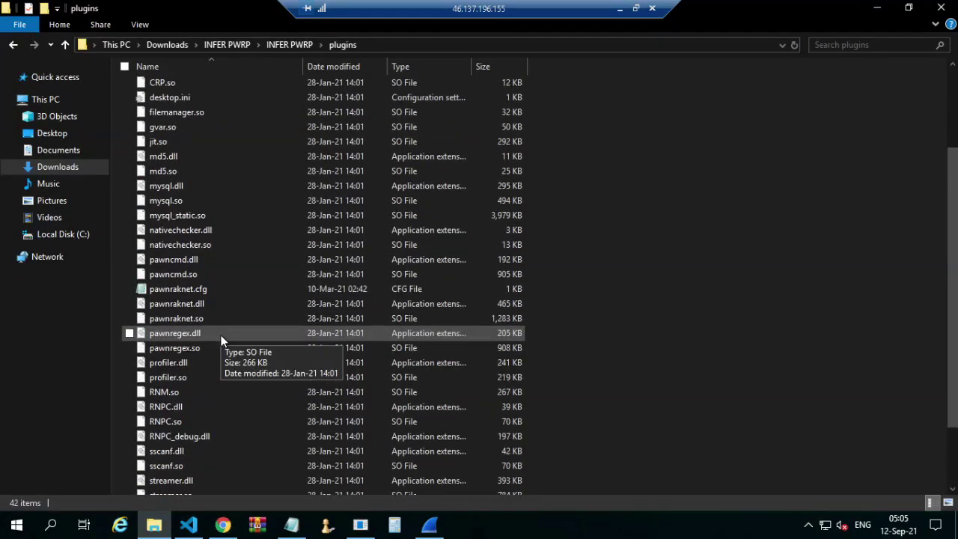
# Select mysql.dll in the plugins folder, then return to GM.pwn's OnServerRegistration code
pyautogui.click(192, 189)
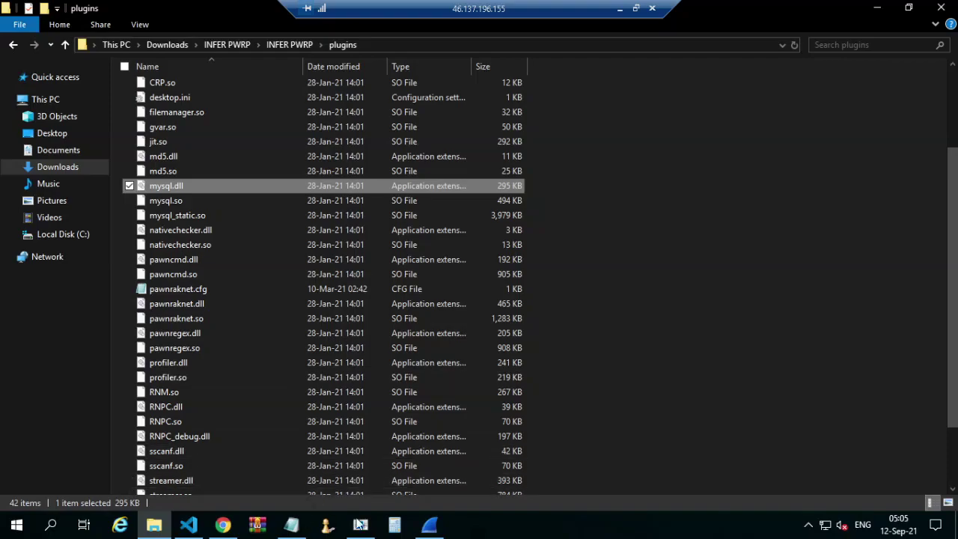
pyautogui.click(188, 525)
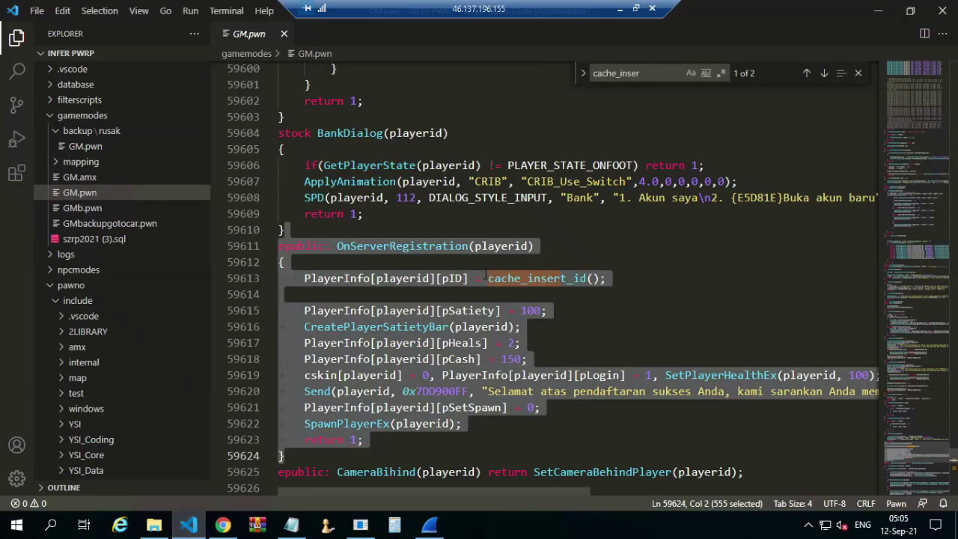
pyautogui.click(507, 278)
pyautogui.rightClick(517, 280)
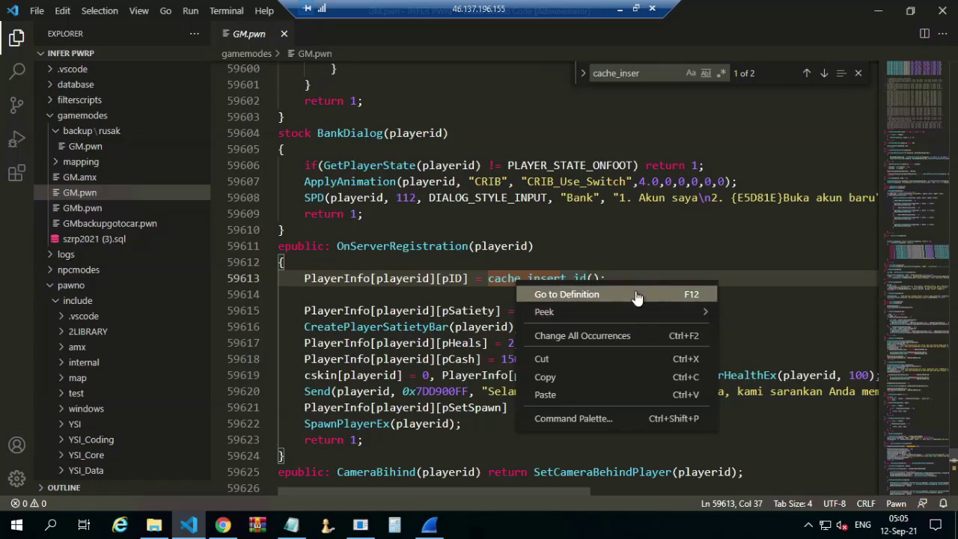
pyautogui.moveTo(569, 311)
pyautogui.click(748, 312)
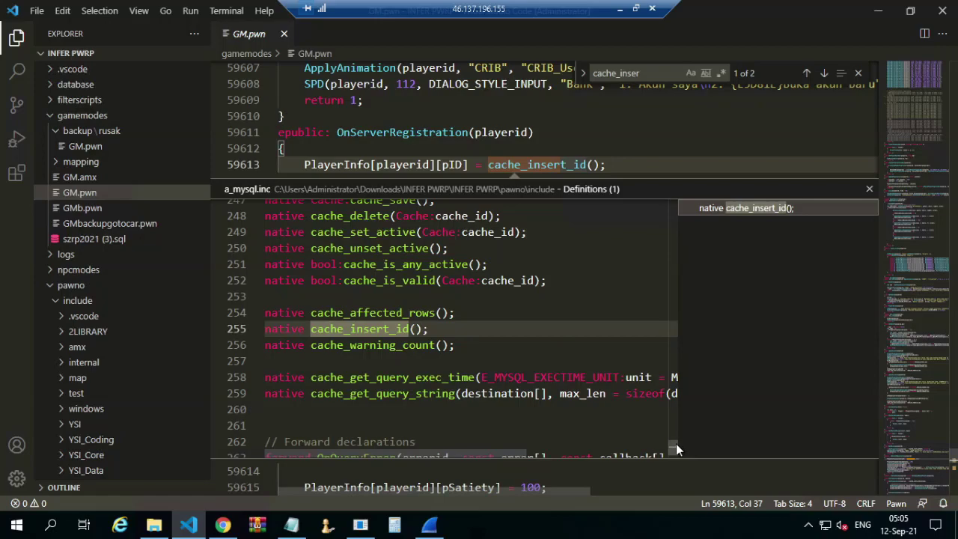
pyautogui.moveTo(673, 444); pyautogui.dragTo(694, 195)
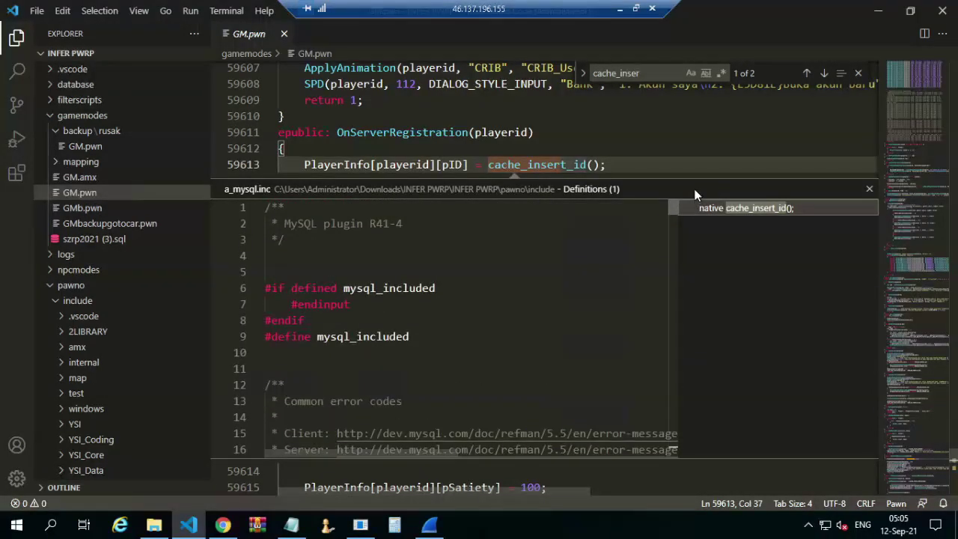
pyautogui.click(389, 224)
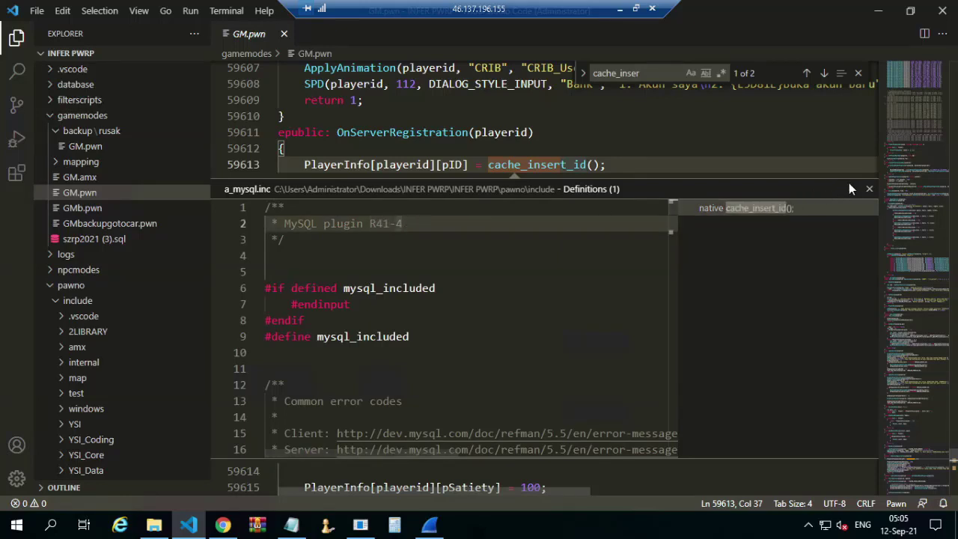
pyautogui.click(868, 192)
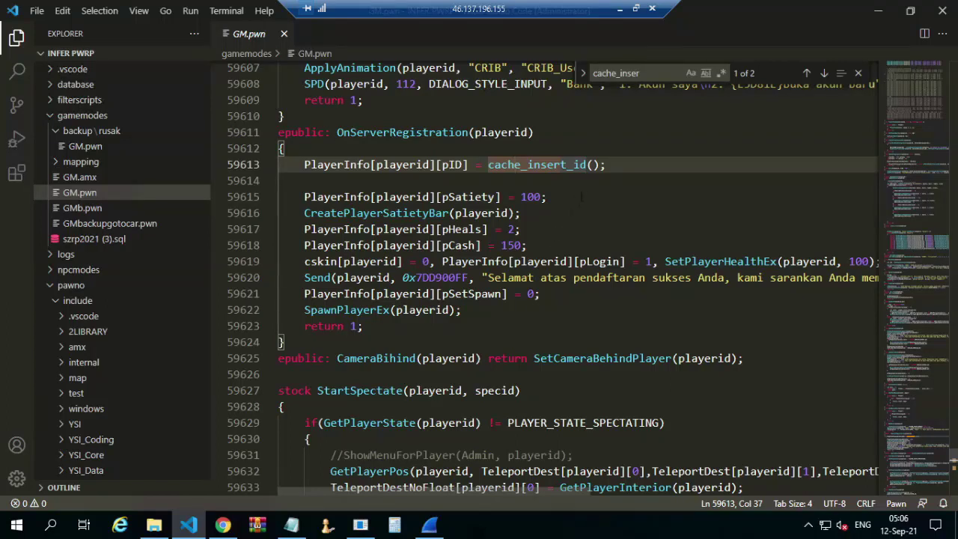
# Copy the whole OnServerRegistration function containing the first cache_insert_id call
pyautogui.click(612, 169)
pyautogui.click(435, 165)
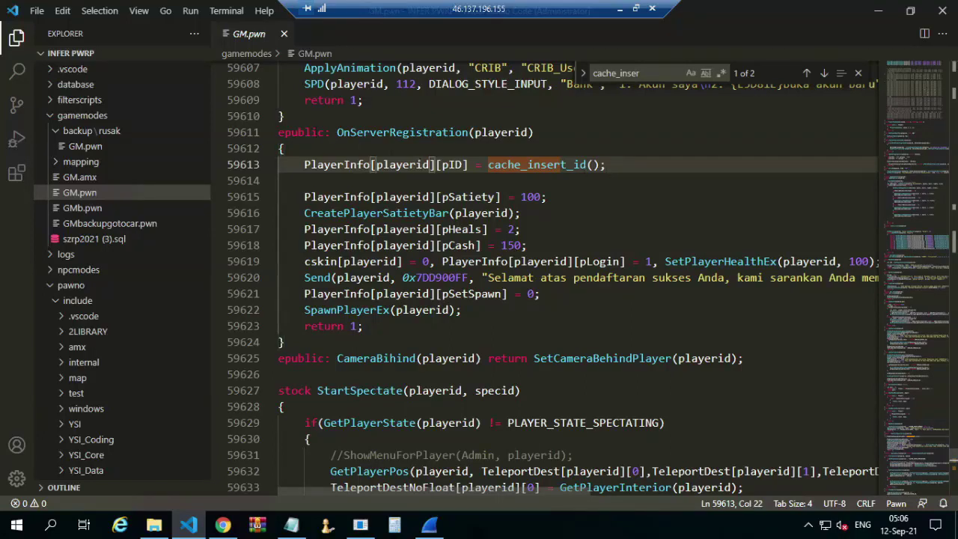
pyautogui.moveTo(298, 121); pyautogui.dragTo(322, 344)
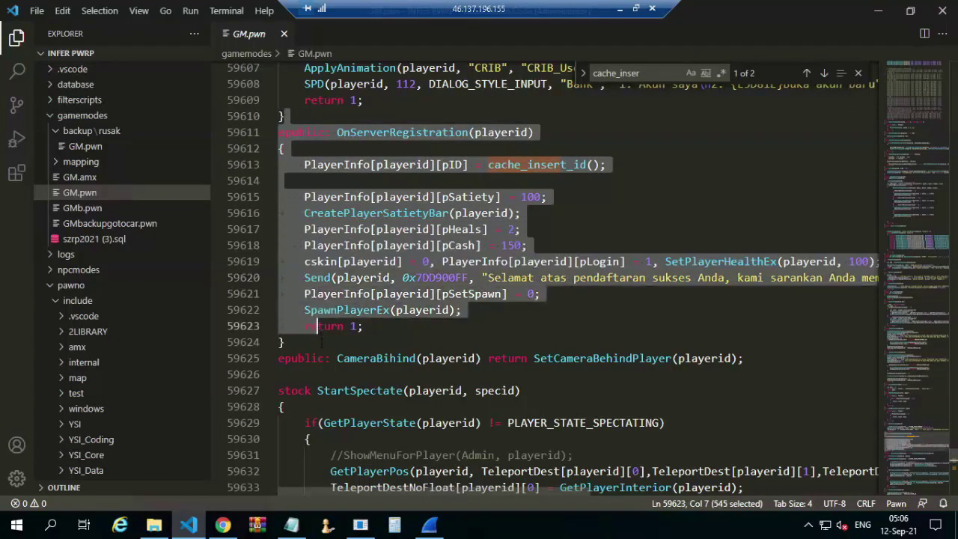
pyautogui.rightClick(405, 251)
pyautogui.click(438, 349)
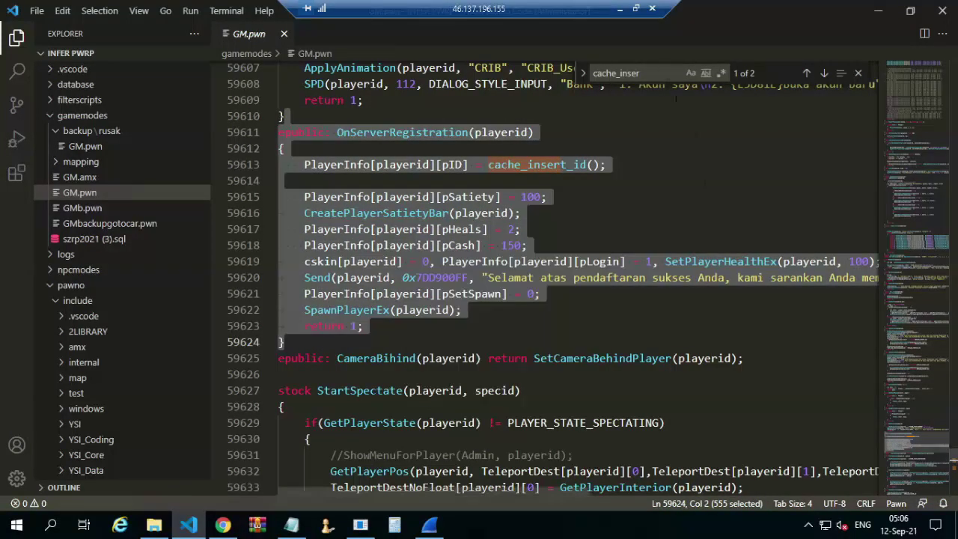
# Copy the InitRadar function at the second cache_insert_id match, then leave the remote session
pyautogui.click(654, 73)
pyautogui.press('Return')
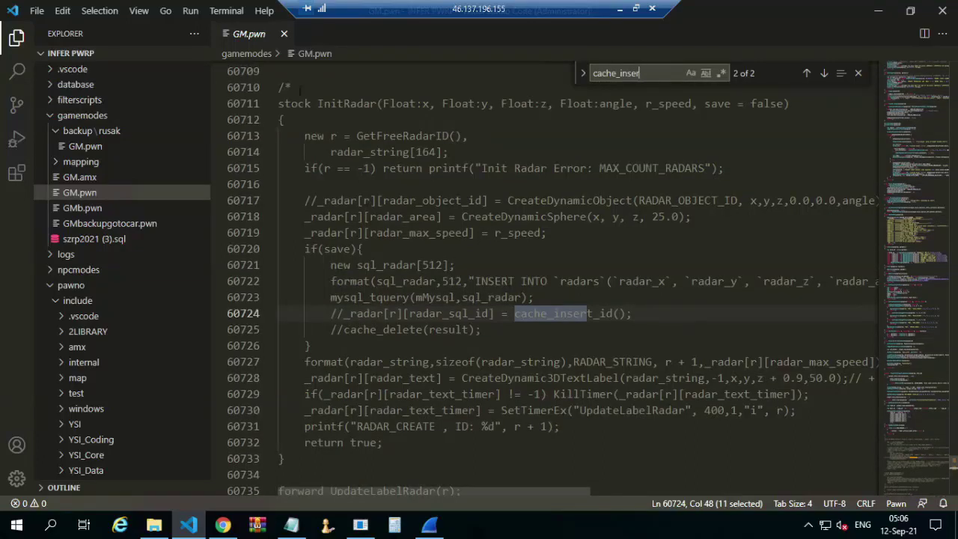
pyautogui.moveTo(301, 88)
pyautogui.mouseDown()
pyautogui.moveTo(350, 429)
pyautogui.moveTo(284, 458)
pyautogui.mouseUp()
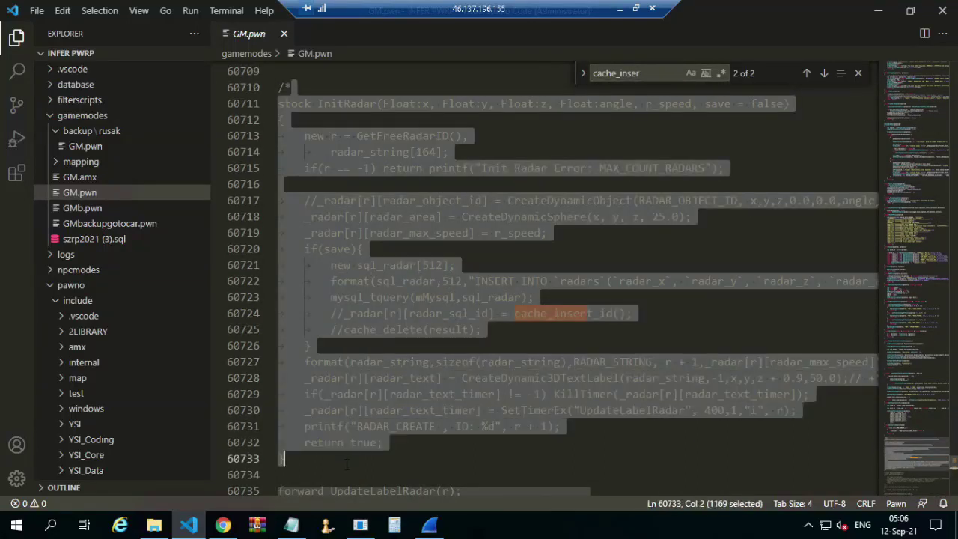
pyautogui.rightClick(467, 278)
pyautogui.click(496, 371)
pyautogui.click(621, 10)
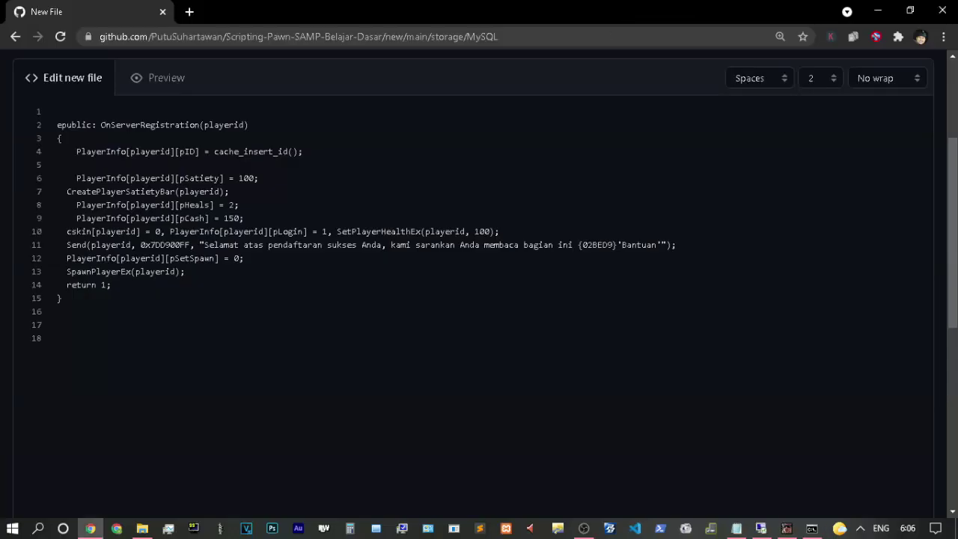
# Paste InitRadar, name the file 'Cache Insert for new id to the table result integer.pwn', and commit it
pyautogui.hotkey('ctrl', 'v')
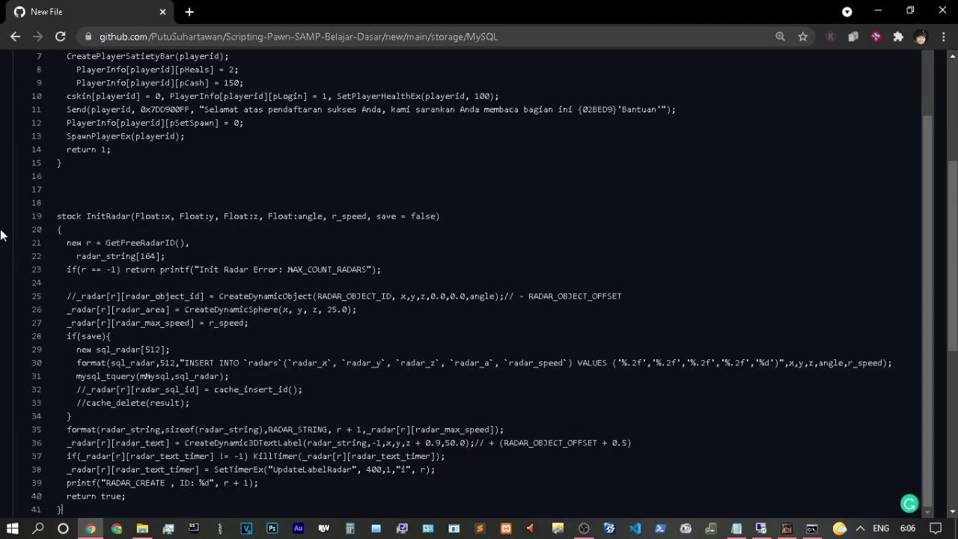
pyautogui.scroll(-3, 2, 239)
pyautogui.scroll(6, 2, 244)
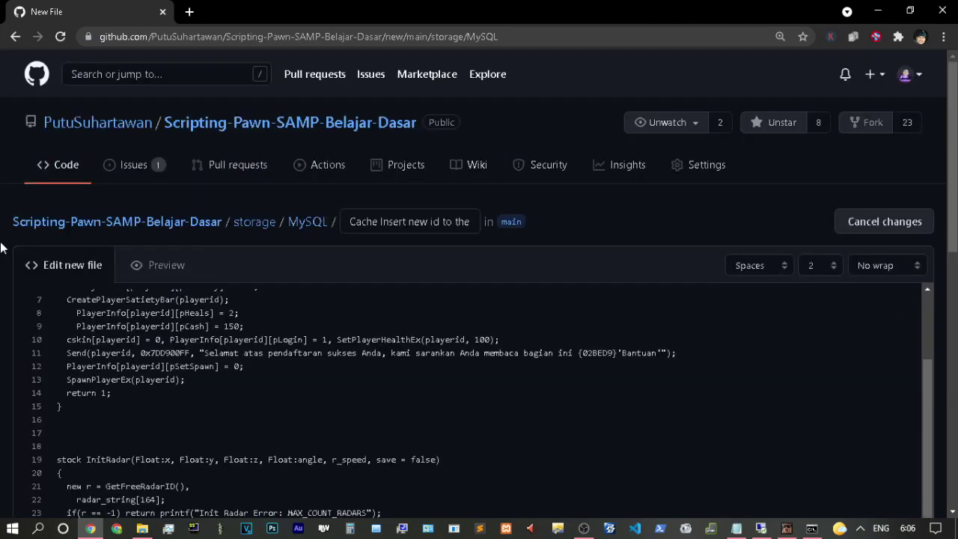
pyautogui.click(429, 221)
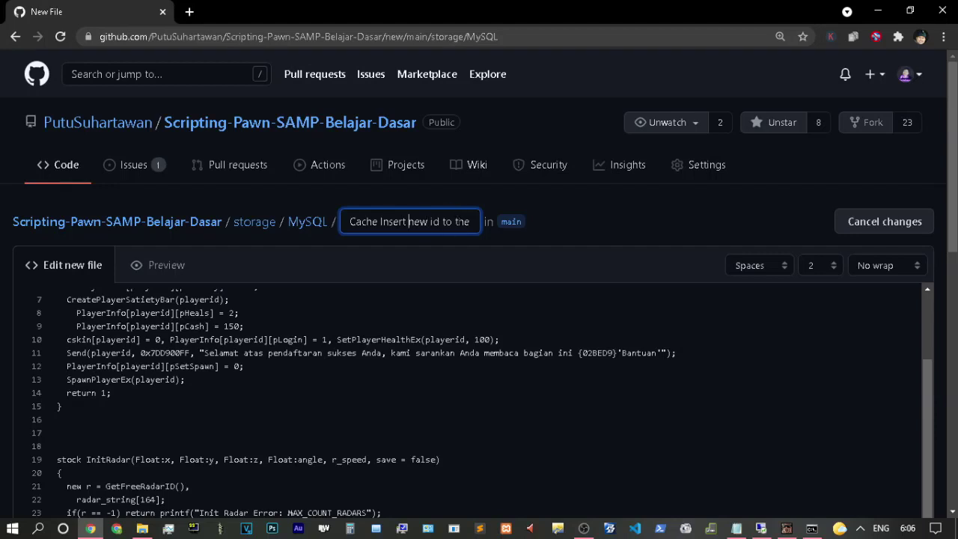
pyautogui.write('for ')
pyautogui.write(' the table .pwn')
pyautogui.press('Left')
pyautogui.press('Left')
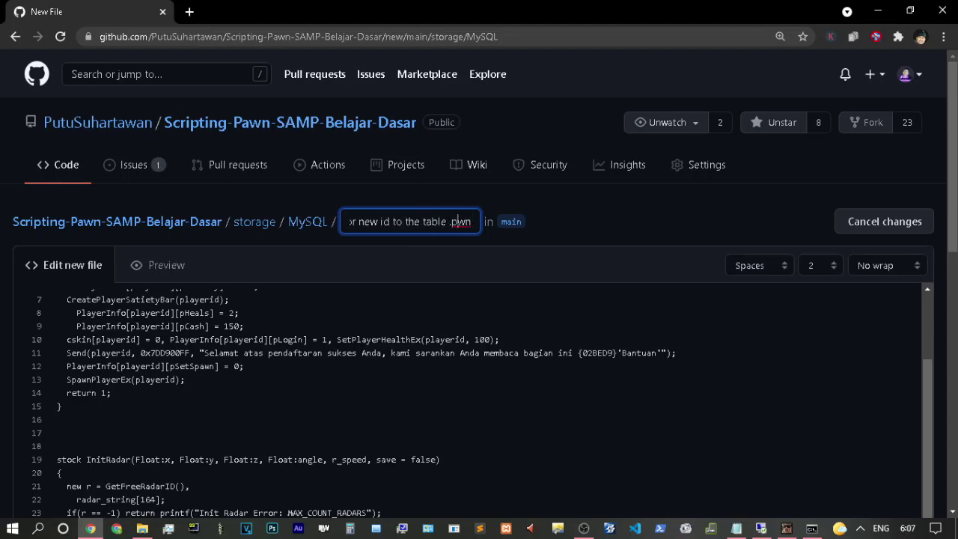
pyautogui.press('Left')
pyautogui.write('reus')
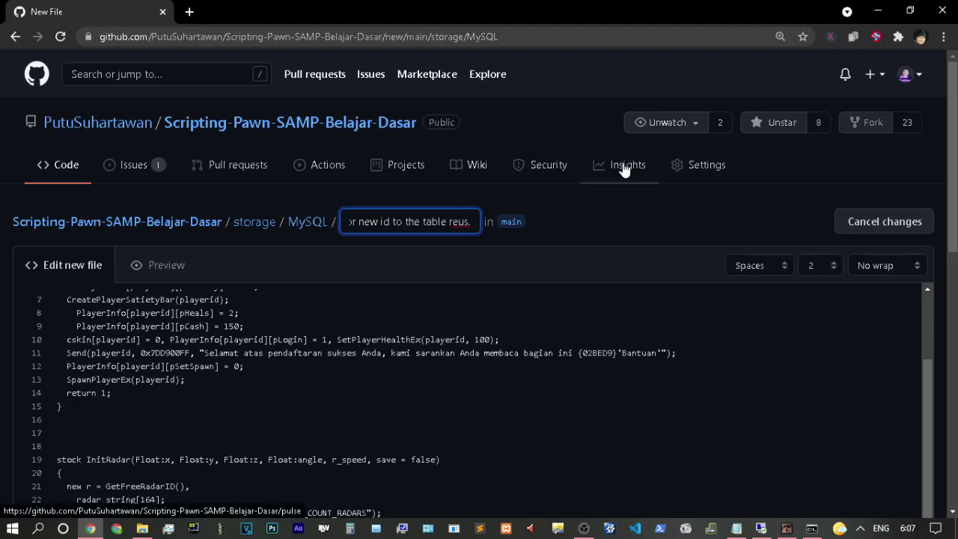
pyautogui.press('BackSpace')
pyautogui.press('BackSpace')
pyautogui.write('su')
pyautogui.write('lt integer')
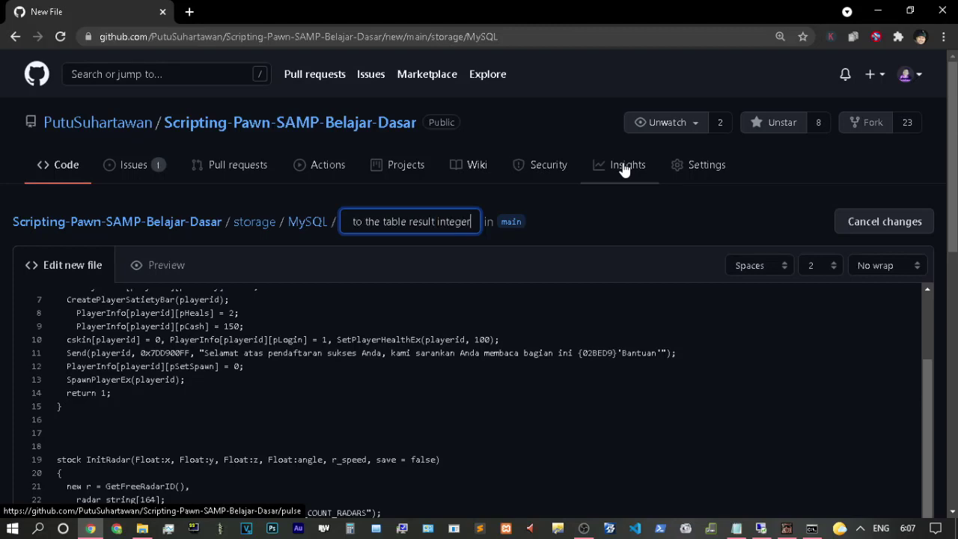
pyautogui.scroll(-3, 603, 166)
pyautogui.scroll(-6, 300, 299)
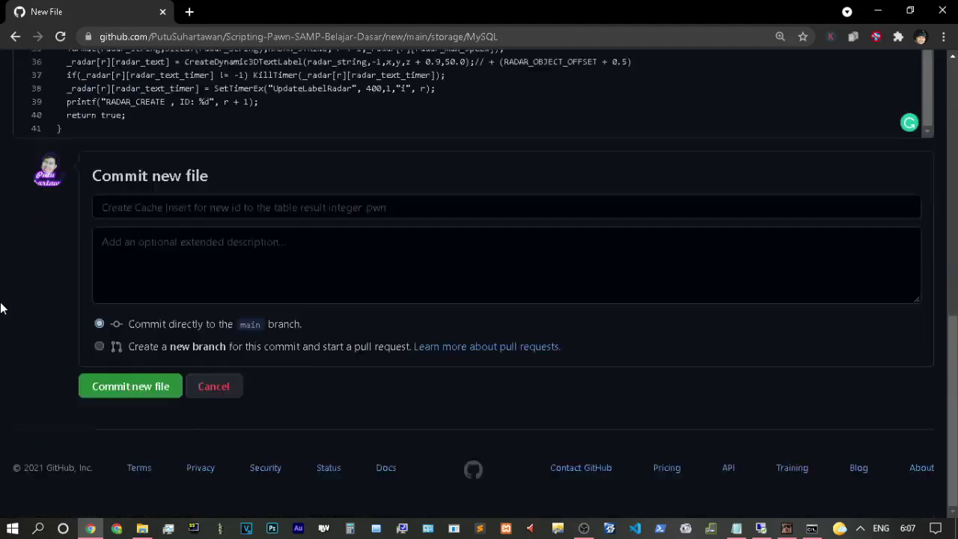
pyautogui.click(111, 386)
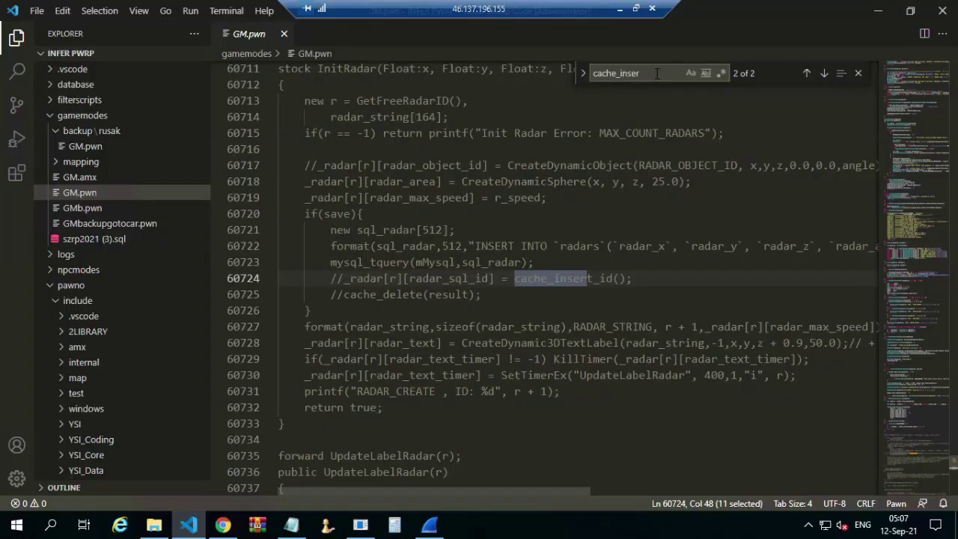
# Browse the server folder into pawno\include, then return to GM.pwn's cache_insert_id call
pyautogui.press('Return')
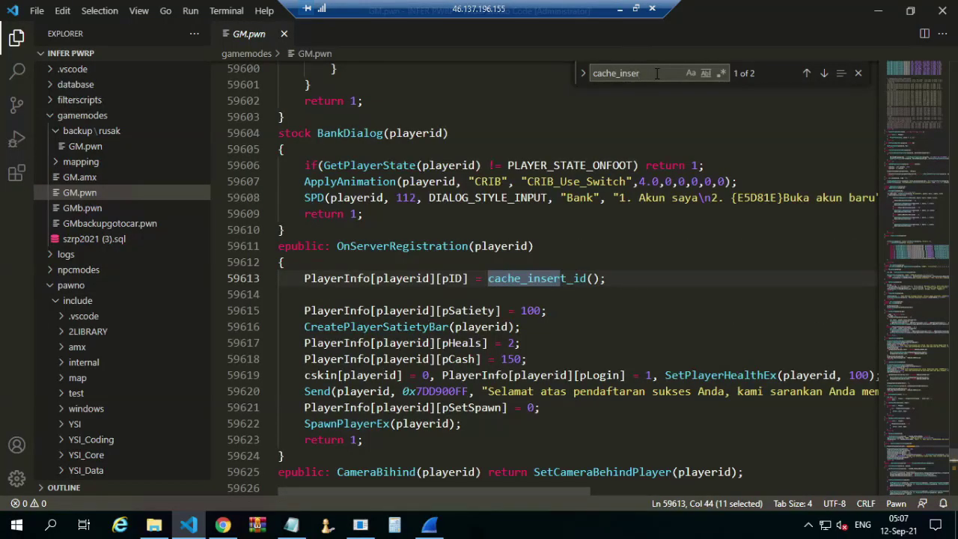
pyautogui.click(154, 525)
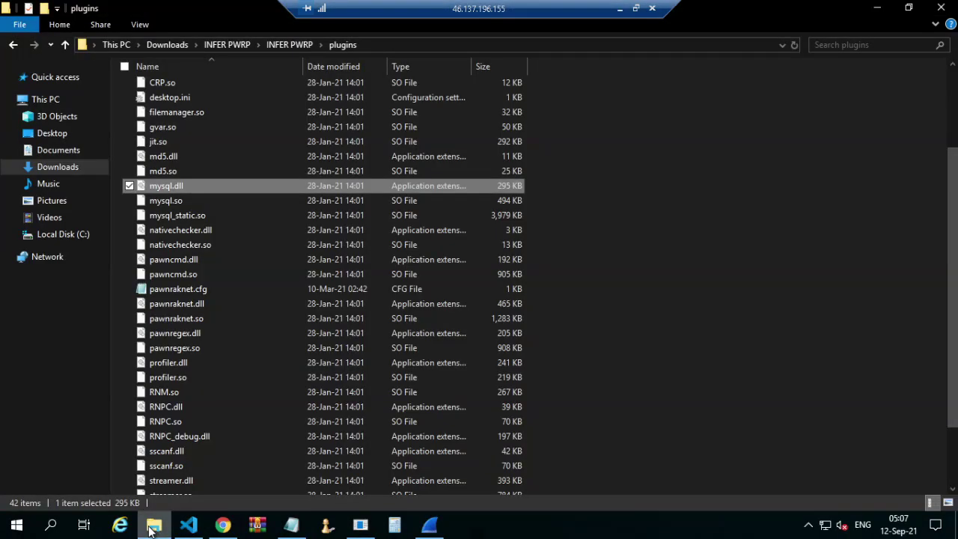
pyautogui.click(303, 46)
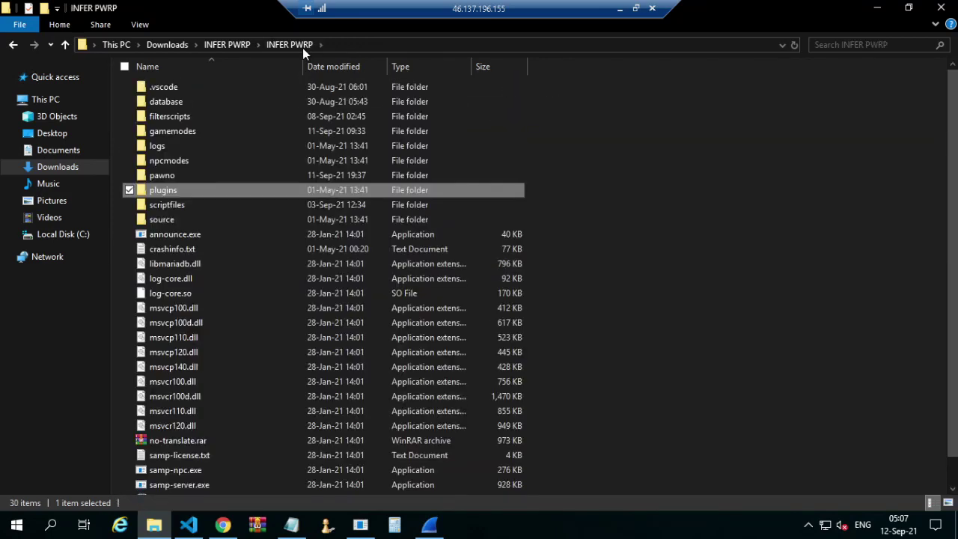
pyautogui.doubleClick(184, 178)
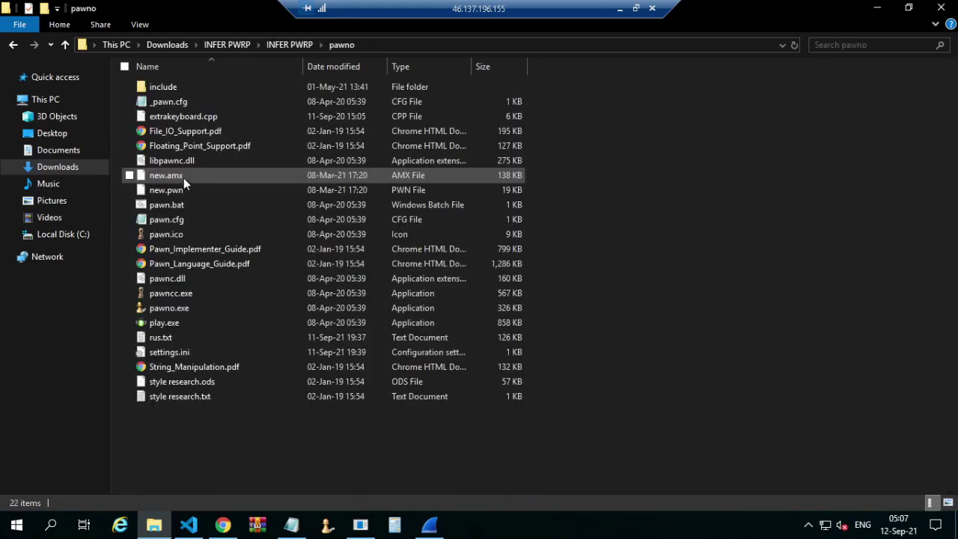
pyautogui.doubleClick(189, 87)
pyautogui.scroll(-3, 237, 187)
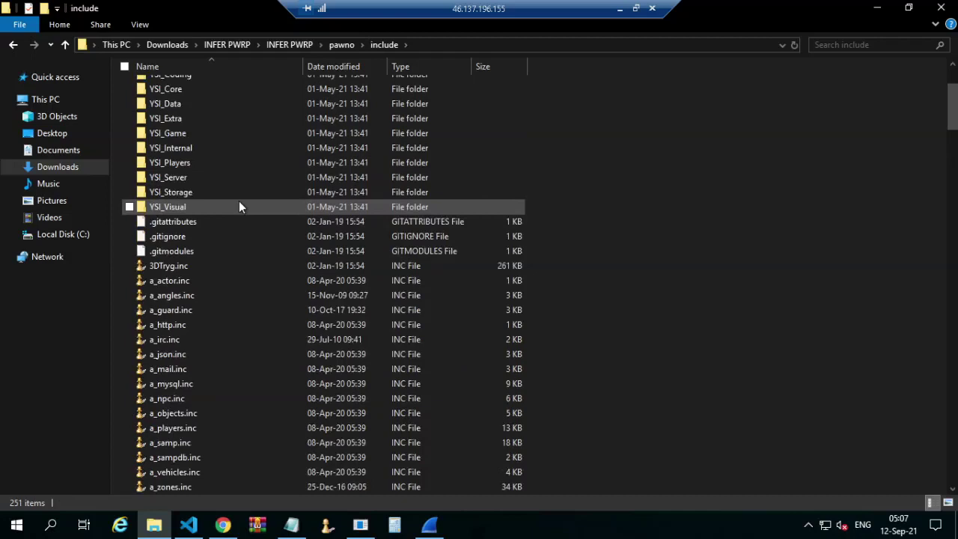
pyautogui.scroll(-2, 240, 205)
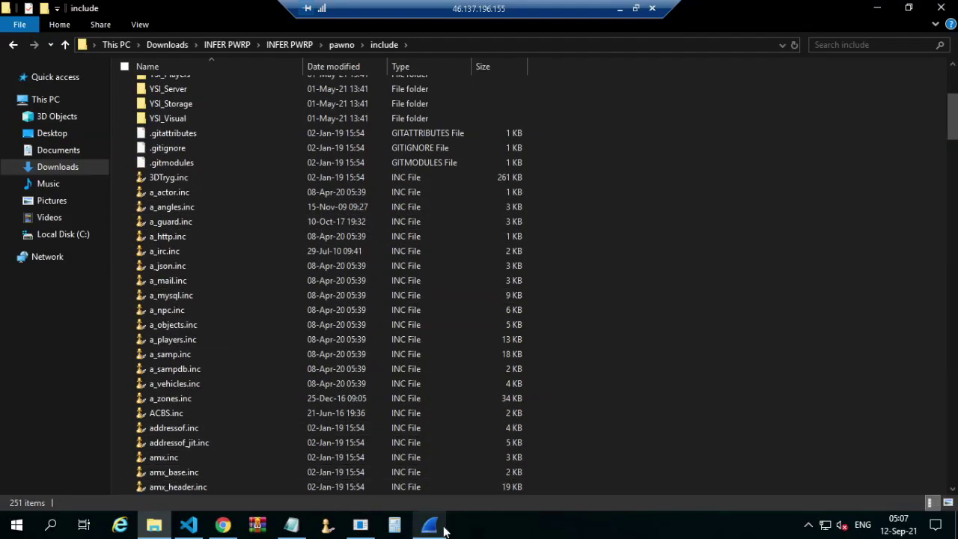
pyautogui.click(192, 526)
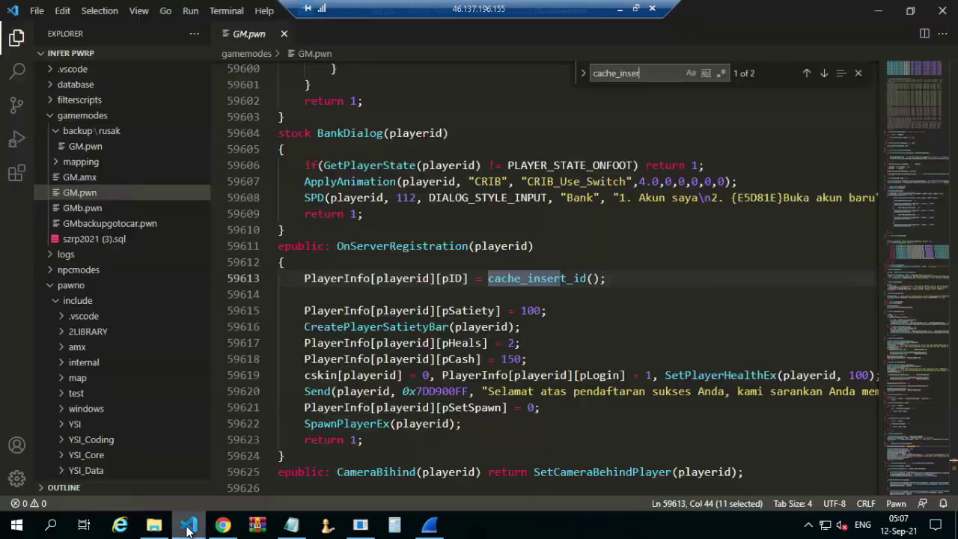
# Go to the cache_insert_id definition in a_mysql.inc
pyautogui.click(554, 283)
pyautogui.rightClick(554, 285)
pyautogui.click(597, 301)
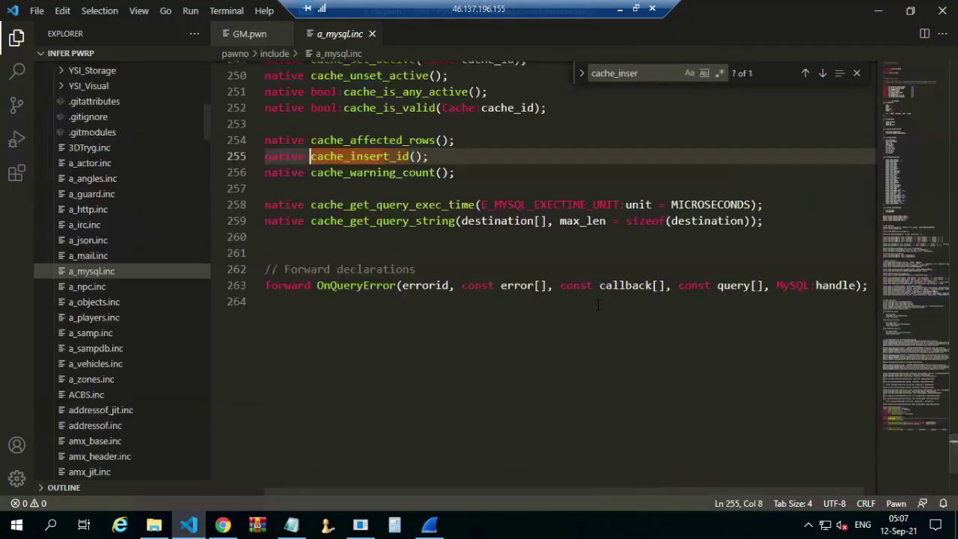
pyautogui.scroll(1, 464, 262)
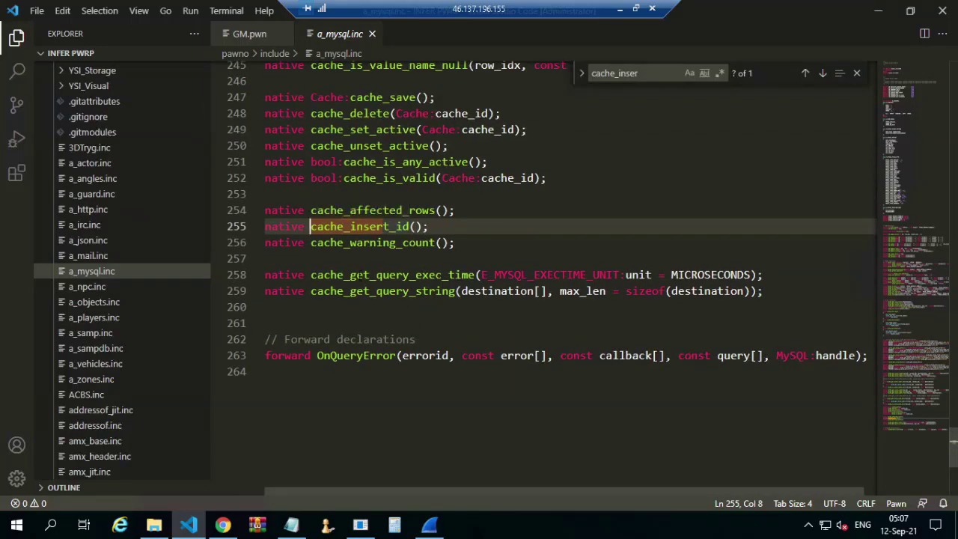
# Check the include and server folders, return to a_mysql.inc, then bring up the samp-server console
pyautogui.click(154, 524)
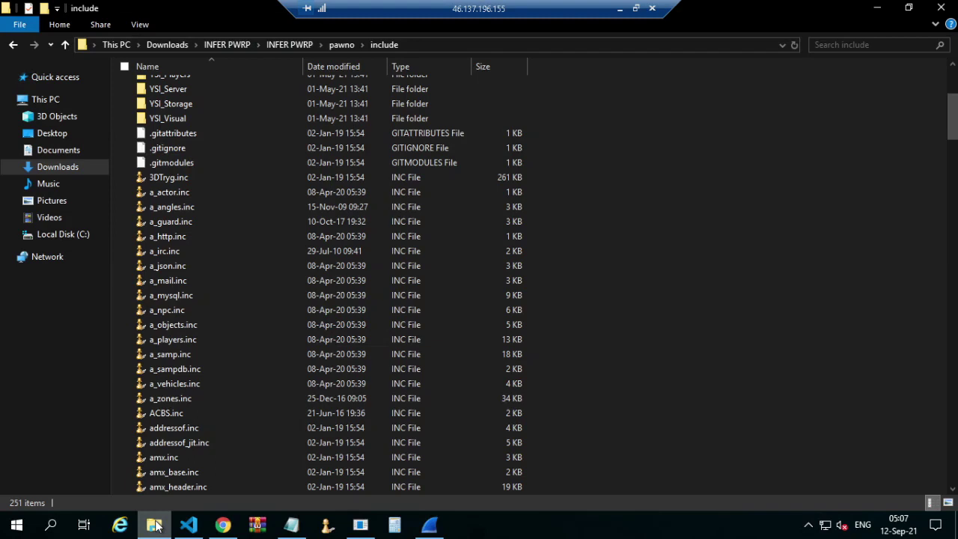
pyautogui.click(289, 45)
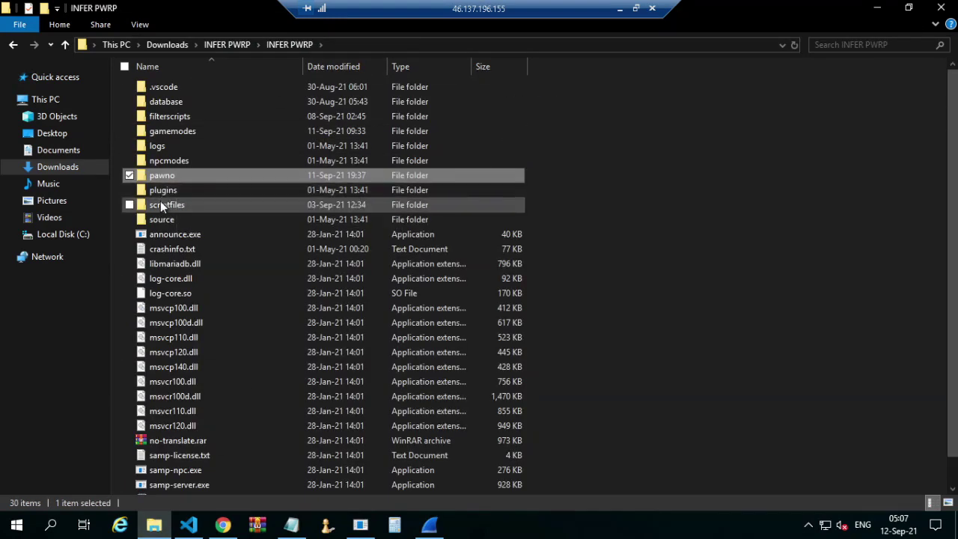
pyautogui.hotkey('alt', 'Tab')
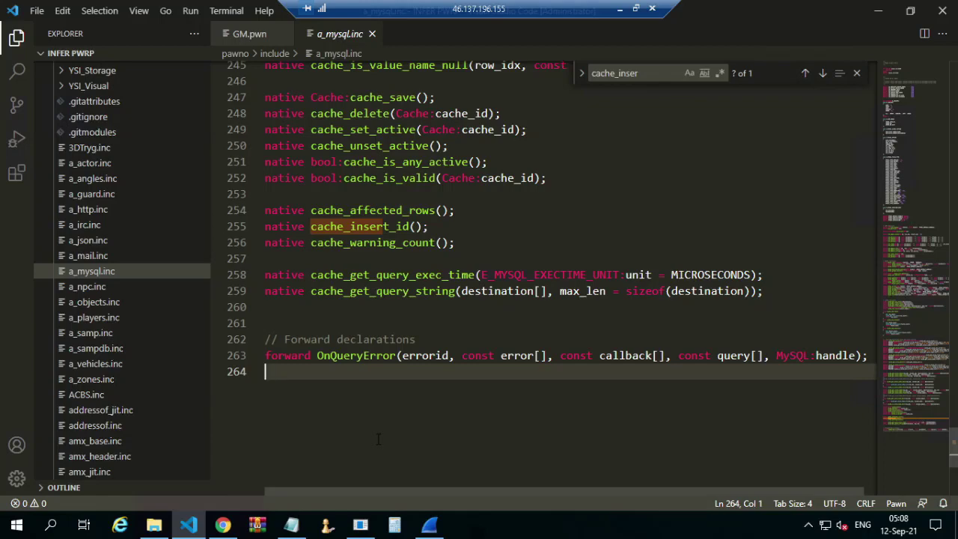
pyautogui.click(359, 532)
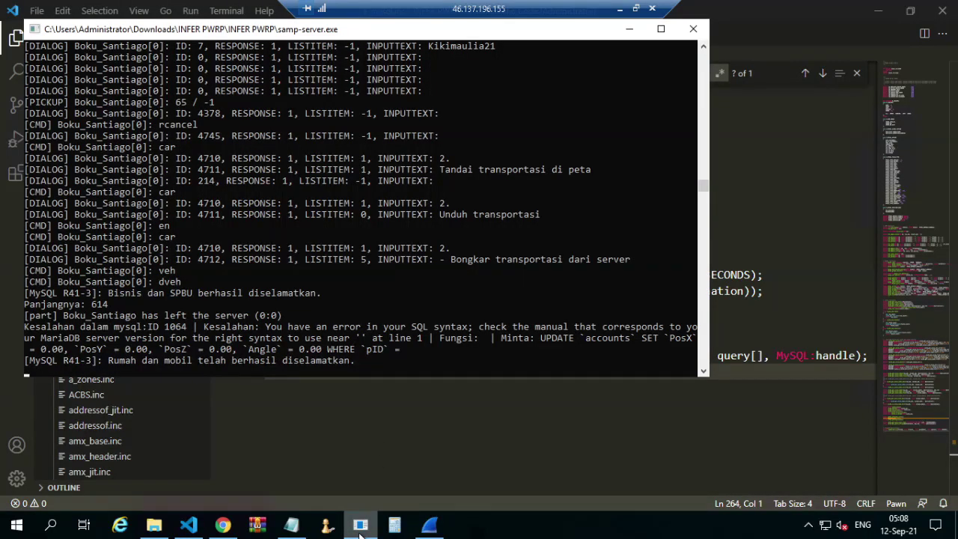
pyautogui.scroll(-1, 289, 298)
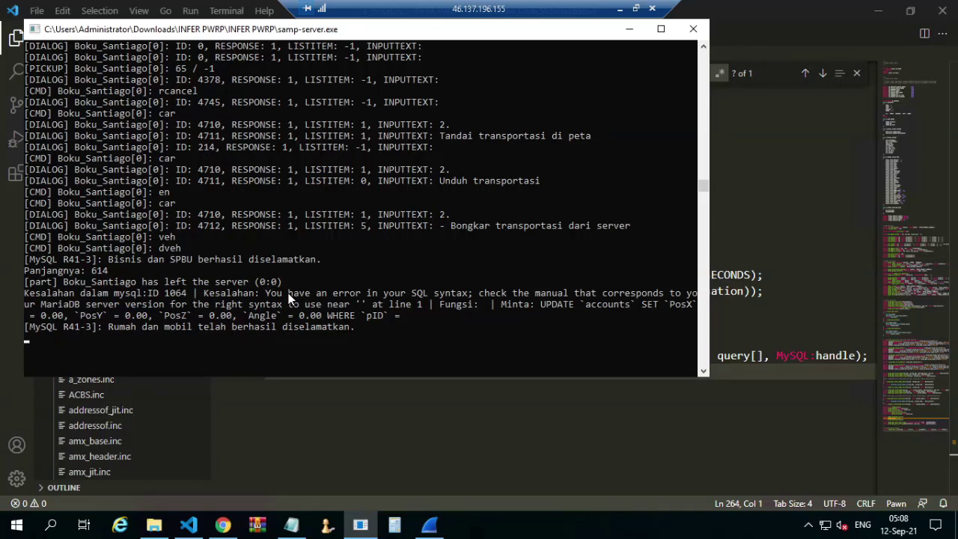
# Leave the samp-server console after reading its MySQL 1064 accounts-update error
pyautogui.click(430, 526)
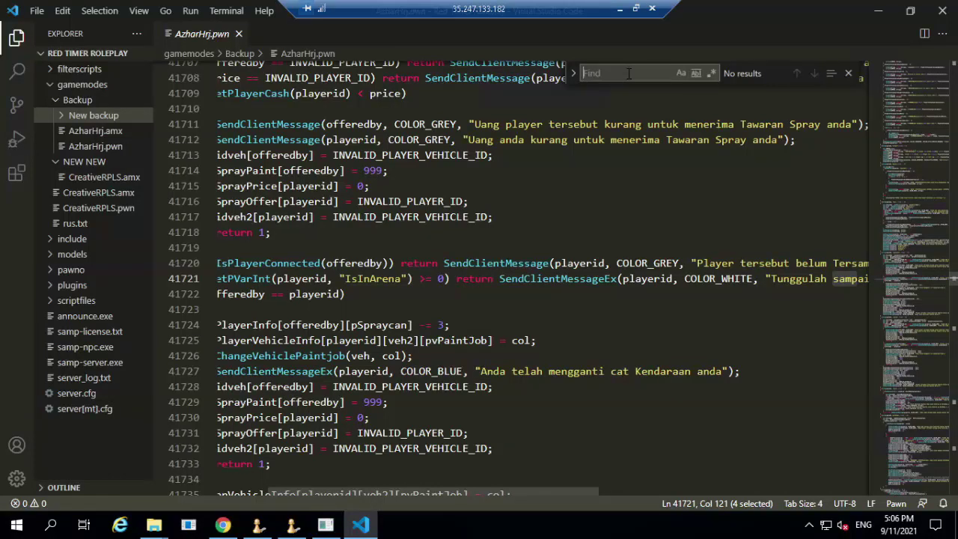
pyautogui.write('for')
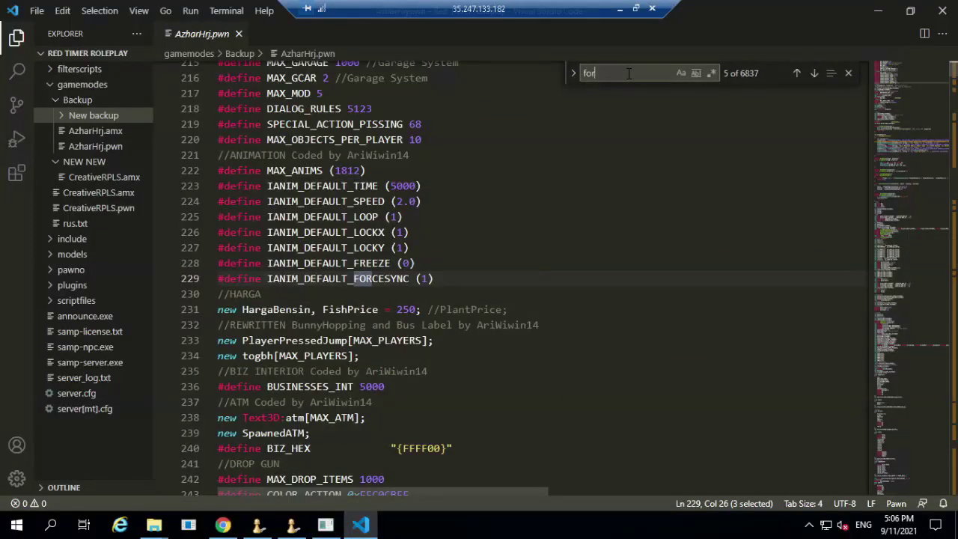
pyautogui.write('(')
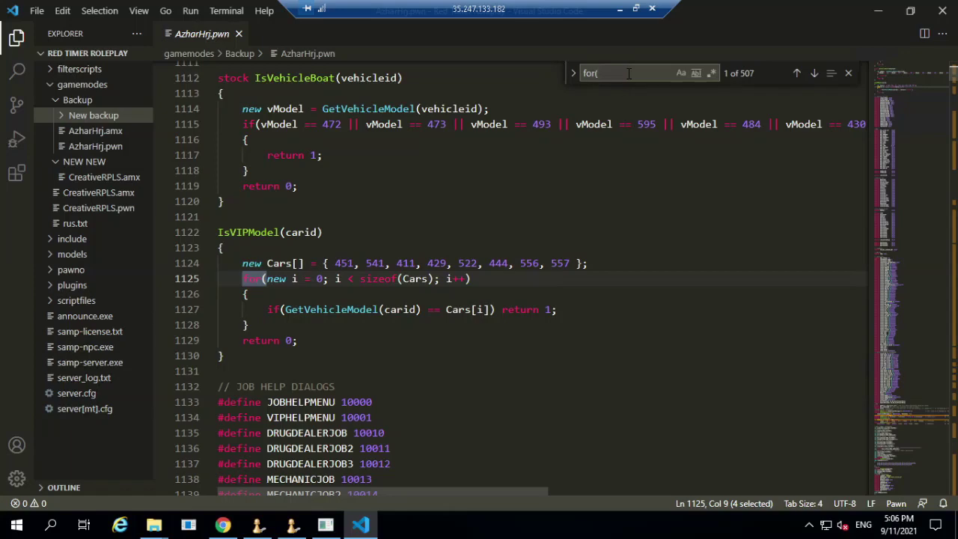
# Step through AzharHrj.pwn's 'for(' matches up to match 18 in GetClosestTree
pyautogui.press('Return')
pyautogui.press('Return')
pyautogui.press('Return')
pyautogui.press('Return')
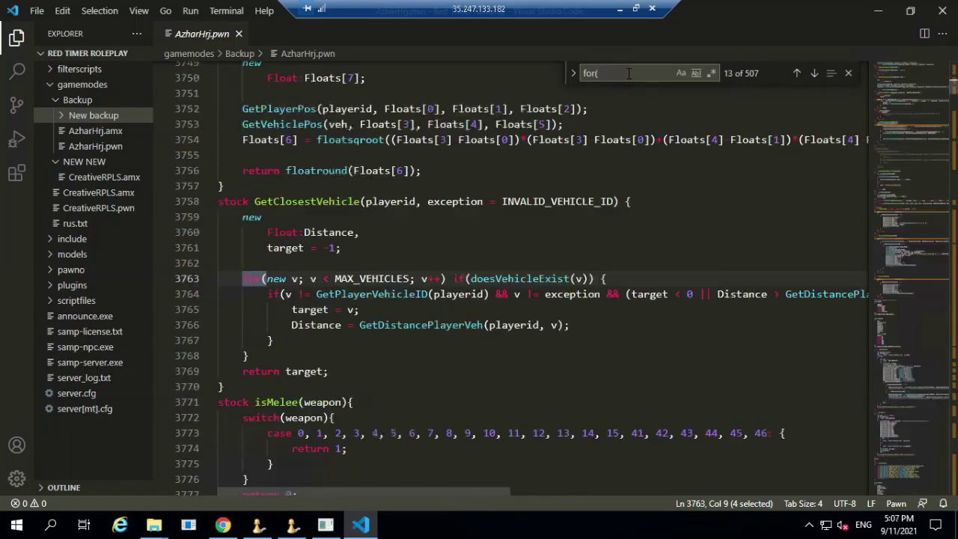
pyautogui.press('Return')
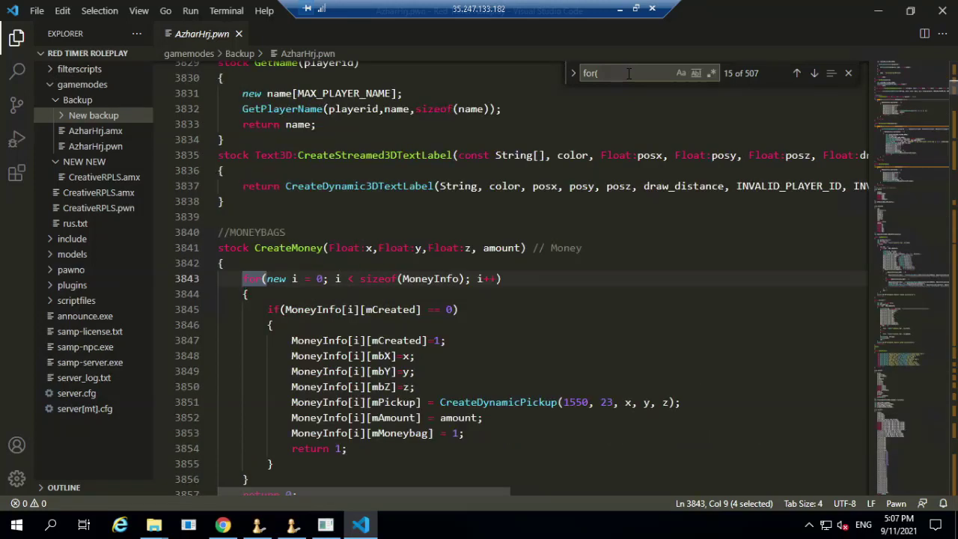
pyautogui.press('Return')
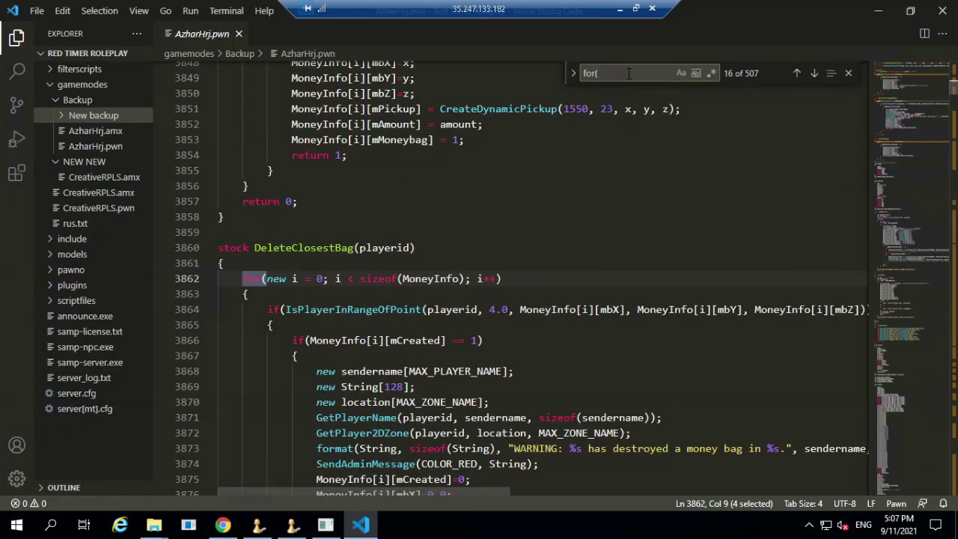
pyautogui.press('Return')
pyautogui.press('Return')
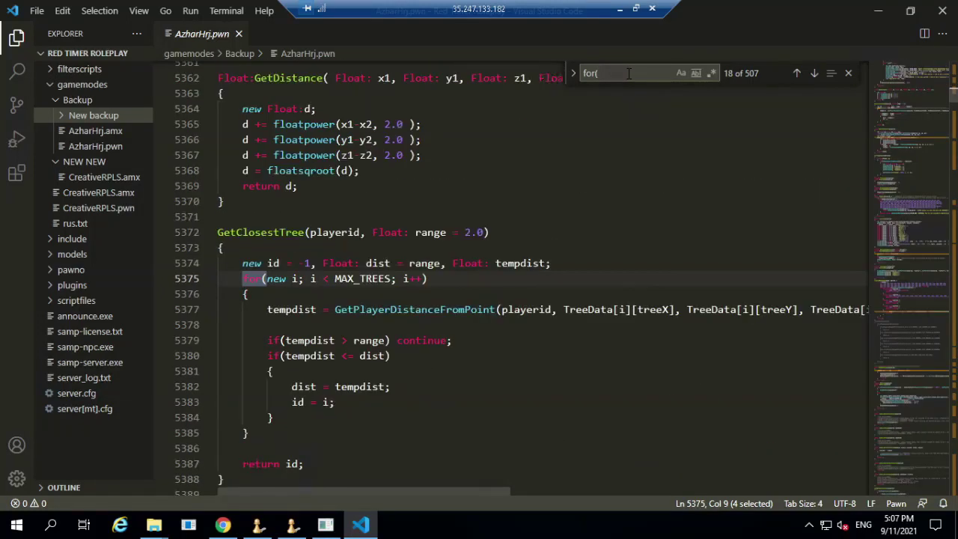
pyautogui.press('Return')
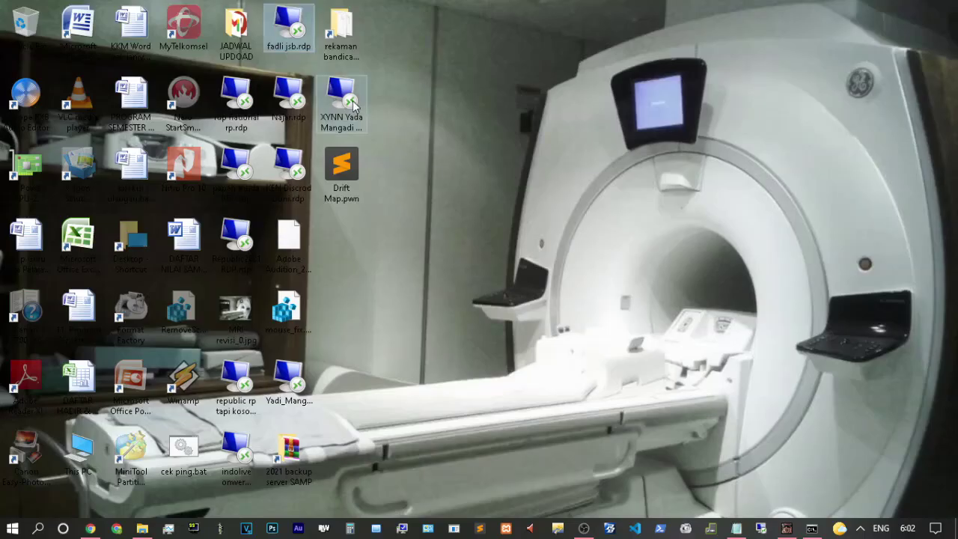
# Connect to the XYNN remote server through its .rdp shortcut
pyautogui.moveTo(341, 105)
pyautogui.doubleClick(353, 104)
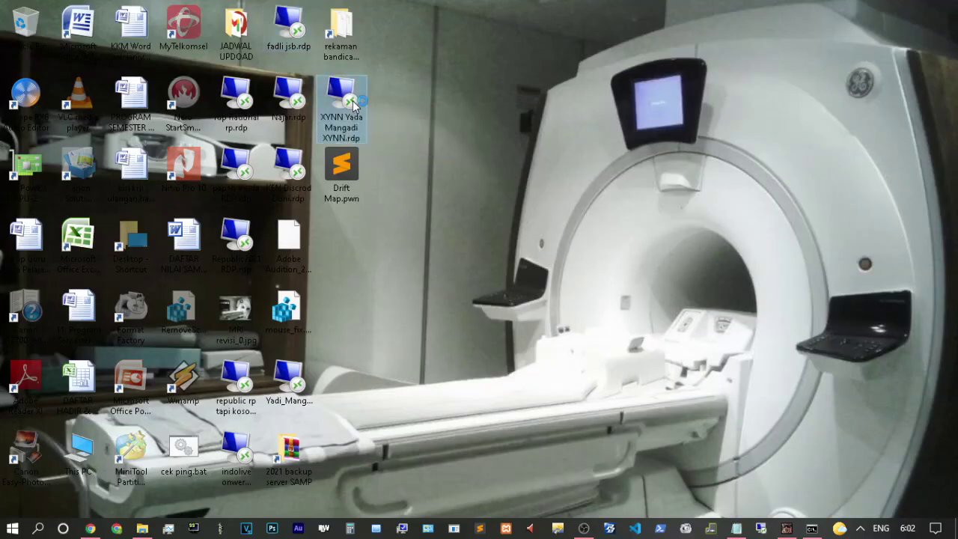
pyautogui.click(577, 341)
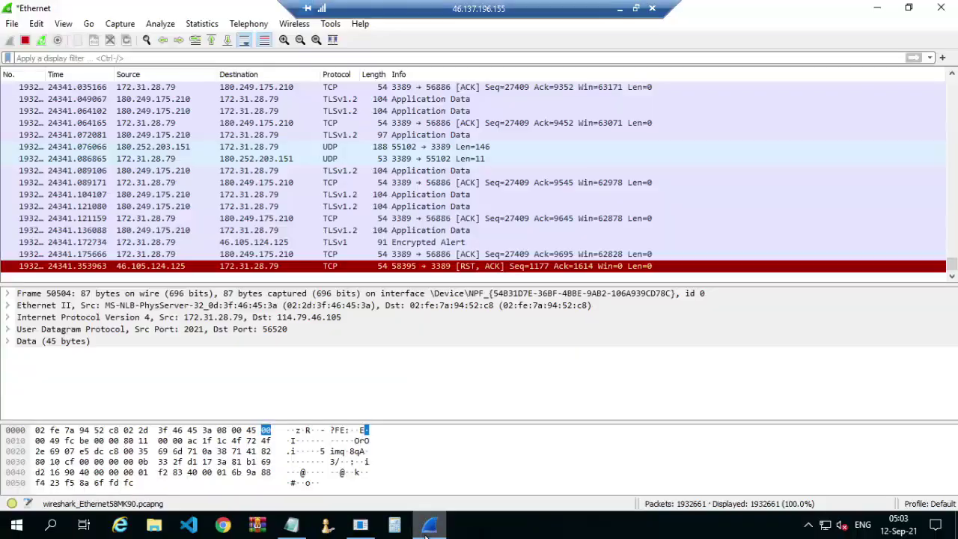
pyautogui.click(428, 529)
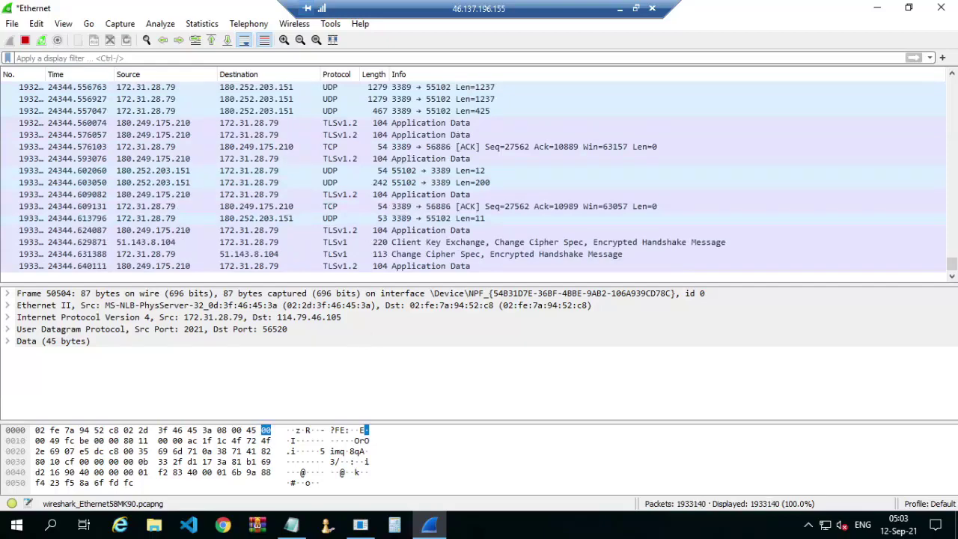
# Check Ethernet throughput in Task Manager, close it, and minimize Wireshark to show the desktop
pyautogui.rightClick(583, 526)
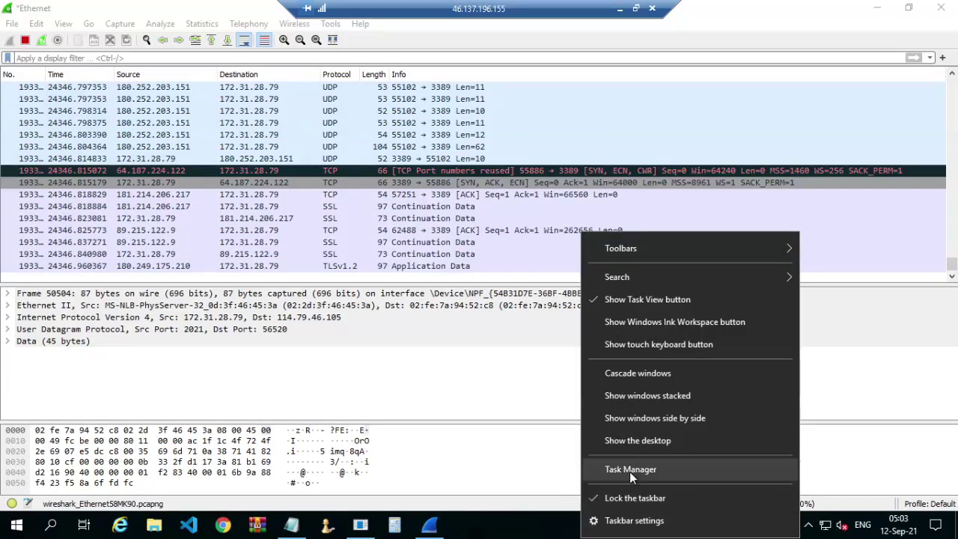
pyautogui.click(630, 472)
pyautogui.click(372, 136)
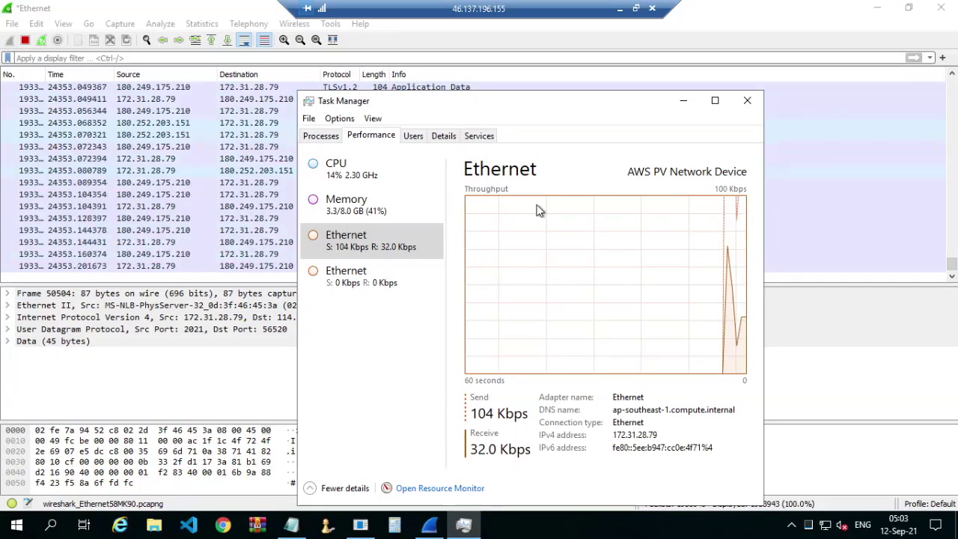
pyautogui.click(747, 100)
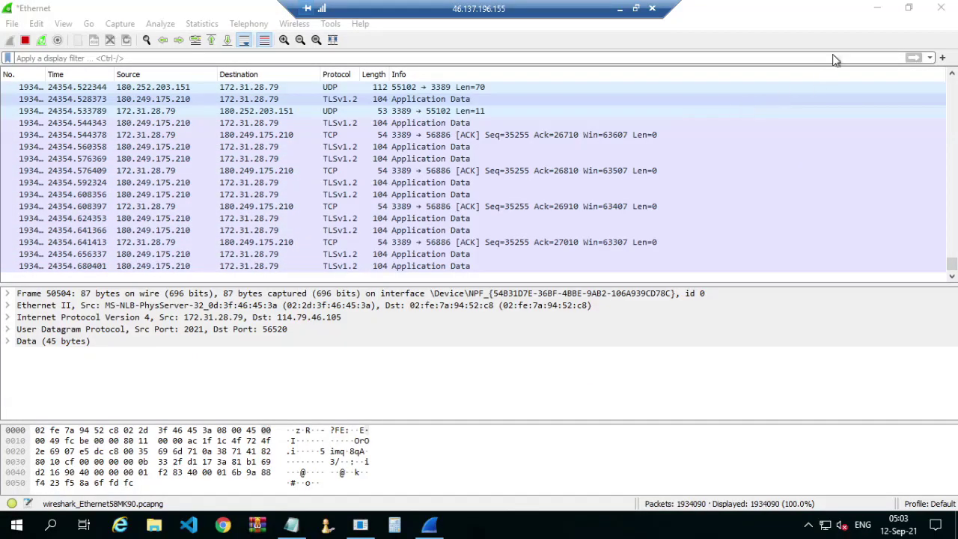
pyautogui.click(880, 9)
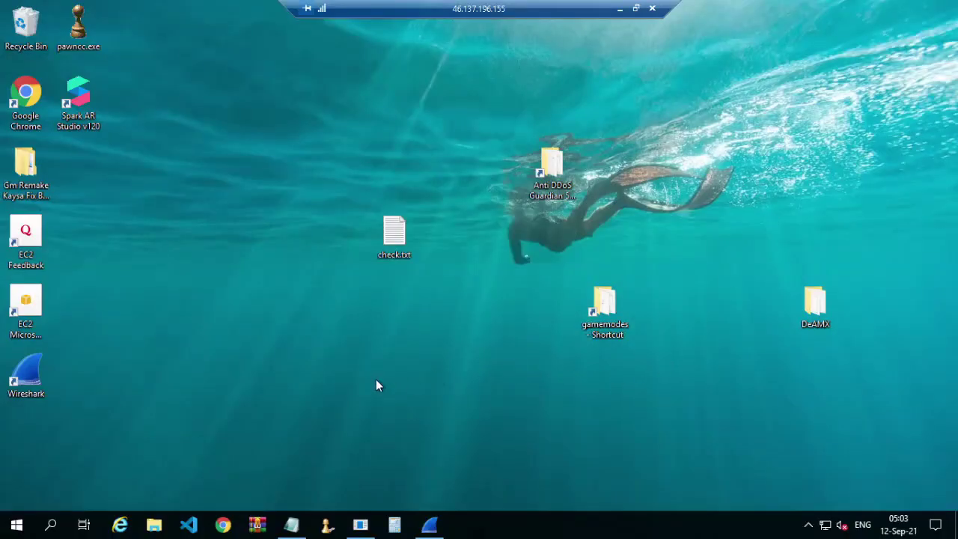
# Flip between the cache_insert_id matches in OnServerRegistration and the commented-out InitRadar code
pyautogui.click(201, 522)
pyautogui.press('Return')
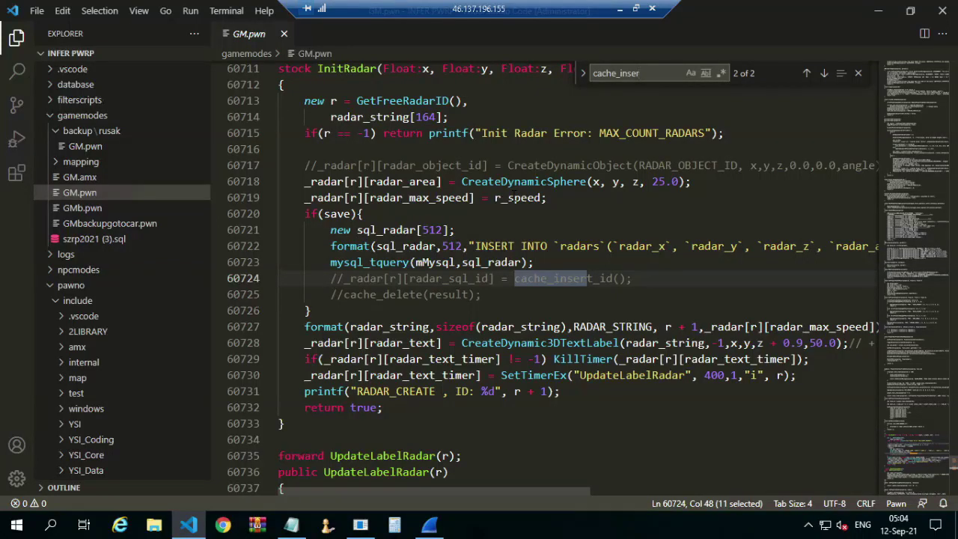
pyautogui.press('Return')
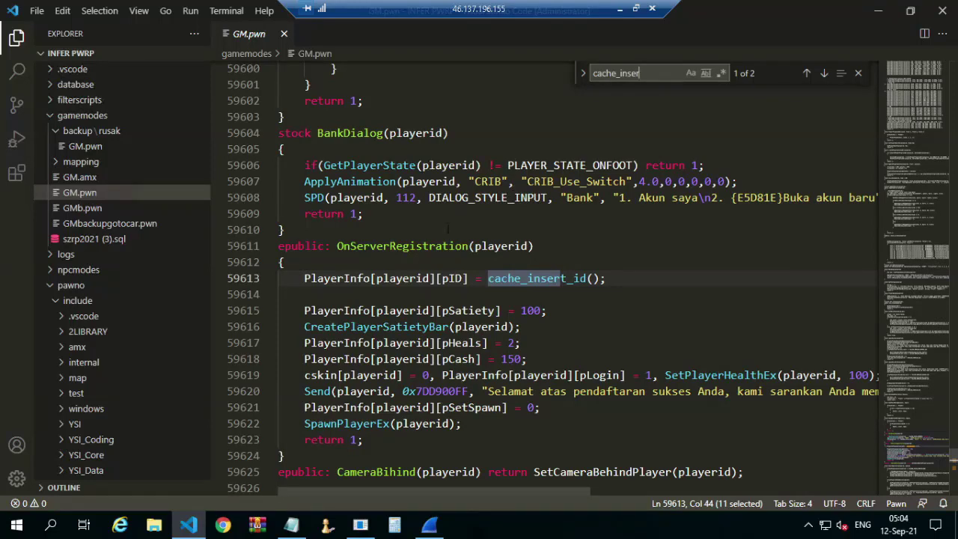
pyautogui.press('Return')
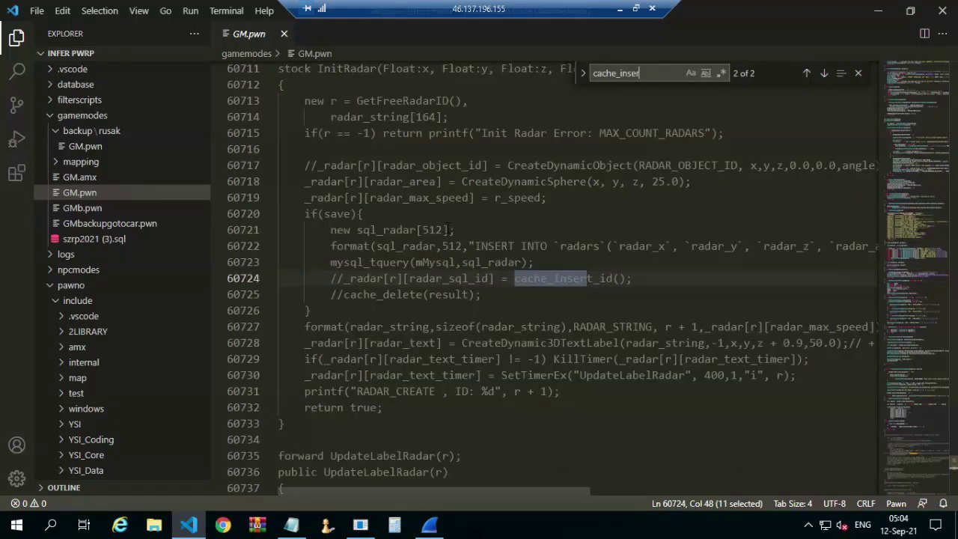
pyautogui.press('Return')
pyautogui.press('Return')
pyautogui.press('Return')
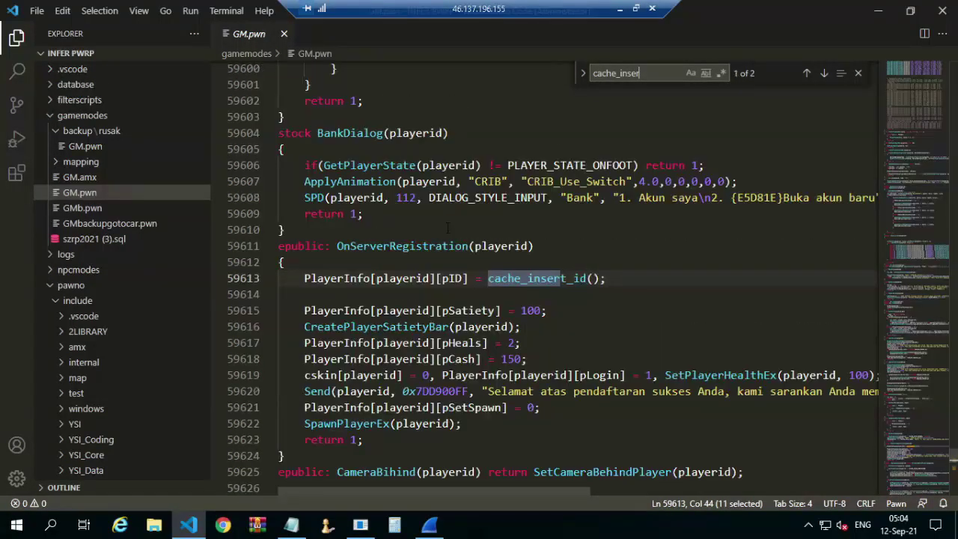
pyautogui.press('Return')
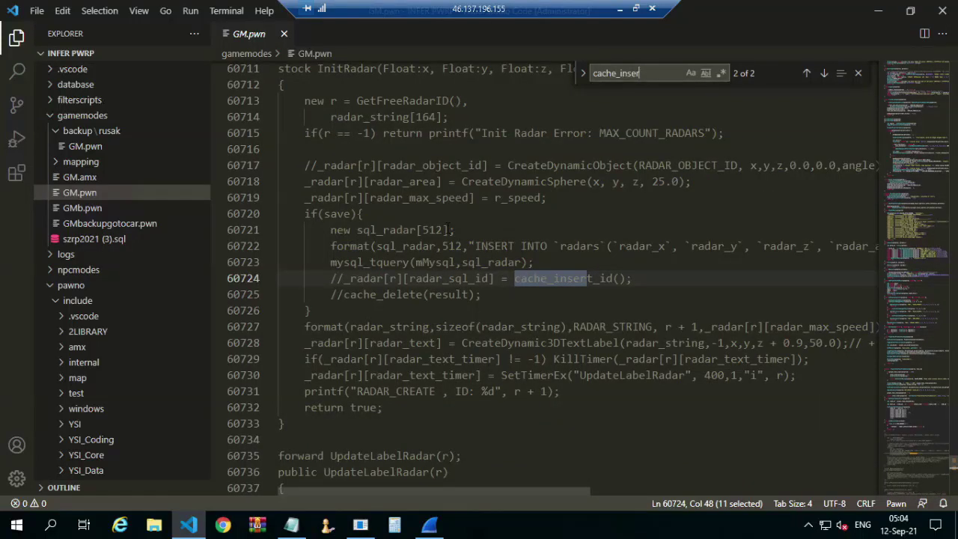